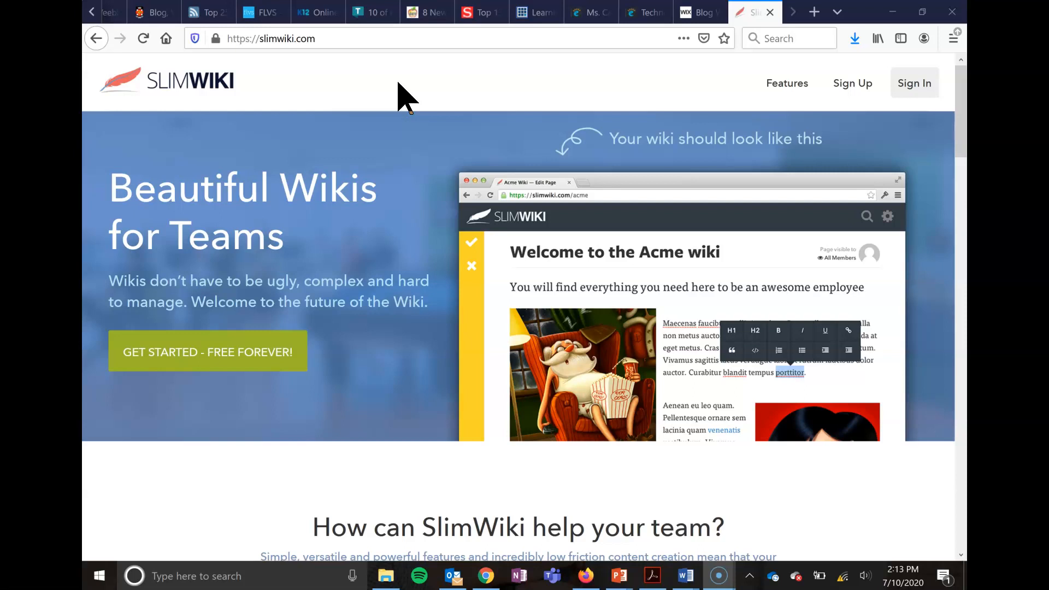
{"action": "left_click", "coordinate": [377, 83]}
{"action": "left_click", "coordinate": [293, 89]}
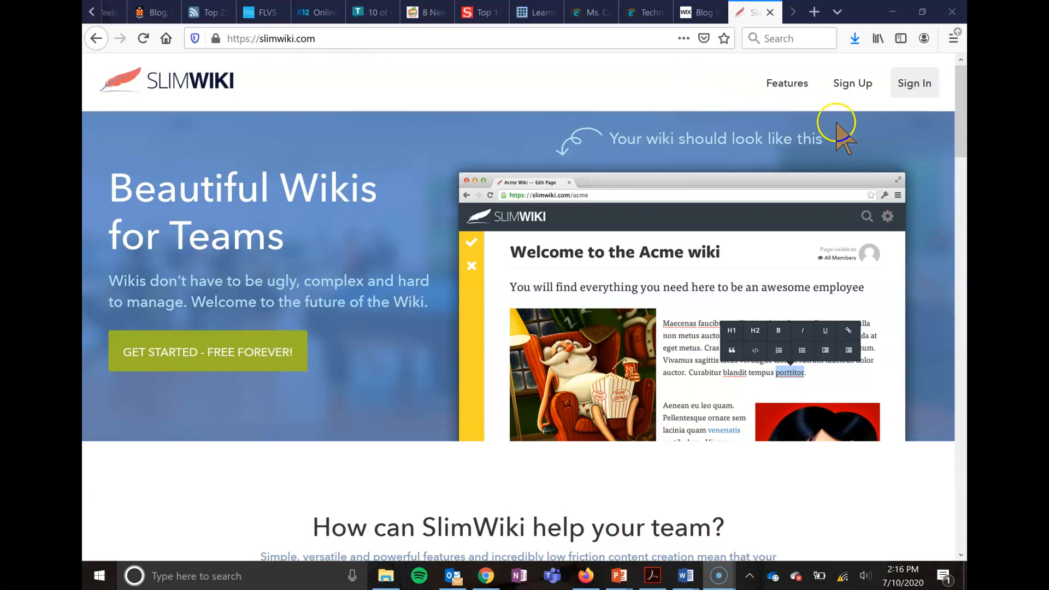
- Open the sign-up form and enter a company name made of the instructor's initial and surname followed by EDU204
{"action": "left_click", "coordinate": [837, 94]}
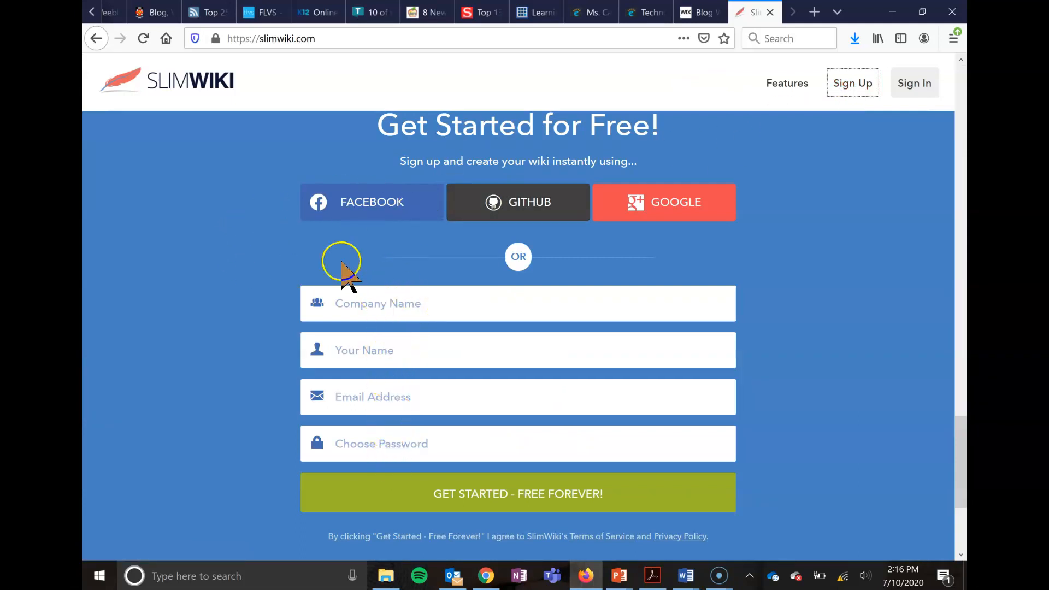
{"action": "left_click", "coordinate": [426, 305]}
{"action": "type", "text": "ED"}
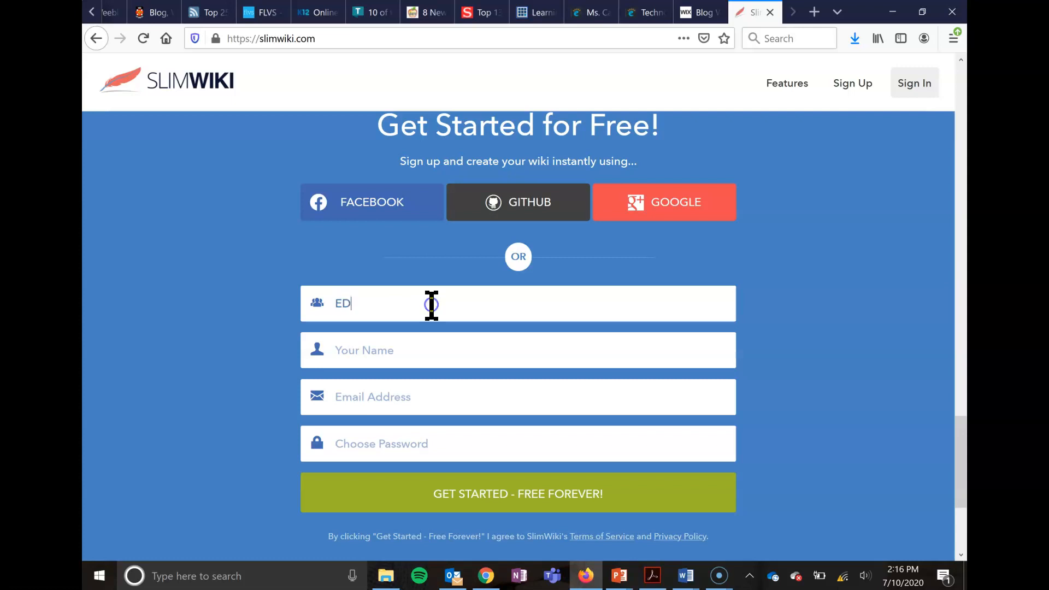
{"action": "type", "text": "U204"}
{"action": "key", "text": "BackSpace"}
{"action": "key", "text": "BackSpace"}
{"action": "key", "text": "BackSpace"}
{"action": "key", "text": "BackSpace"}
{"action": "key", "text": "BackSpace"}
{"action": "key", "text": "BackSpace"}
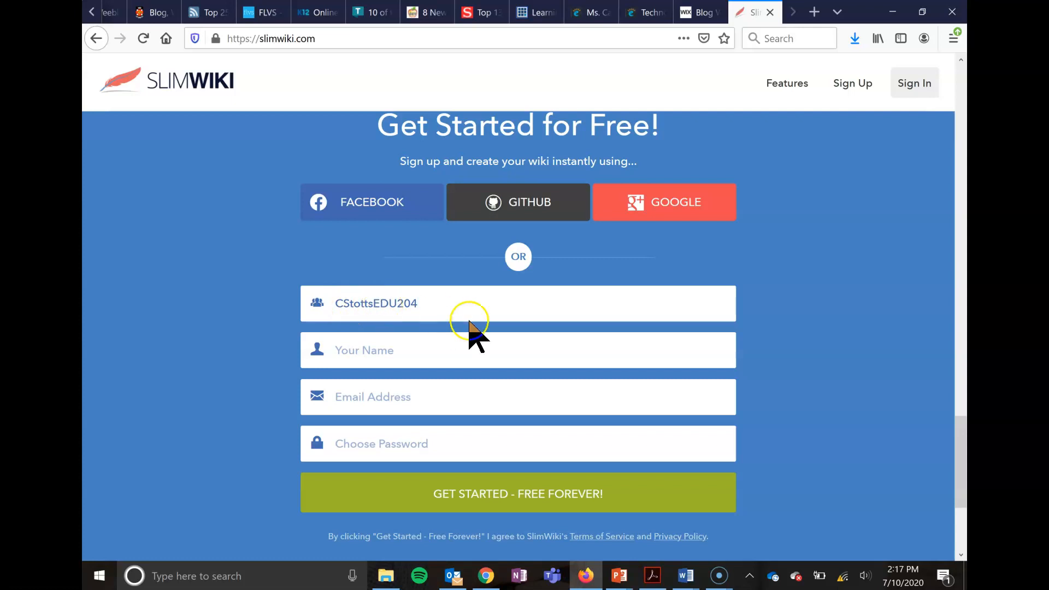
- Enter the account holder's full name in the sign-up form
{"action": "left_click", "coordinate": [449, 357]}
- Fill in the account holder's e-mail address and move on to the password field
{"action": "left_click", "coordinate": [437, 401]}
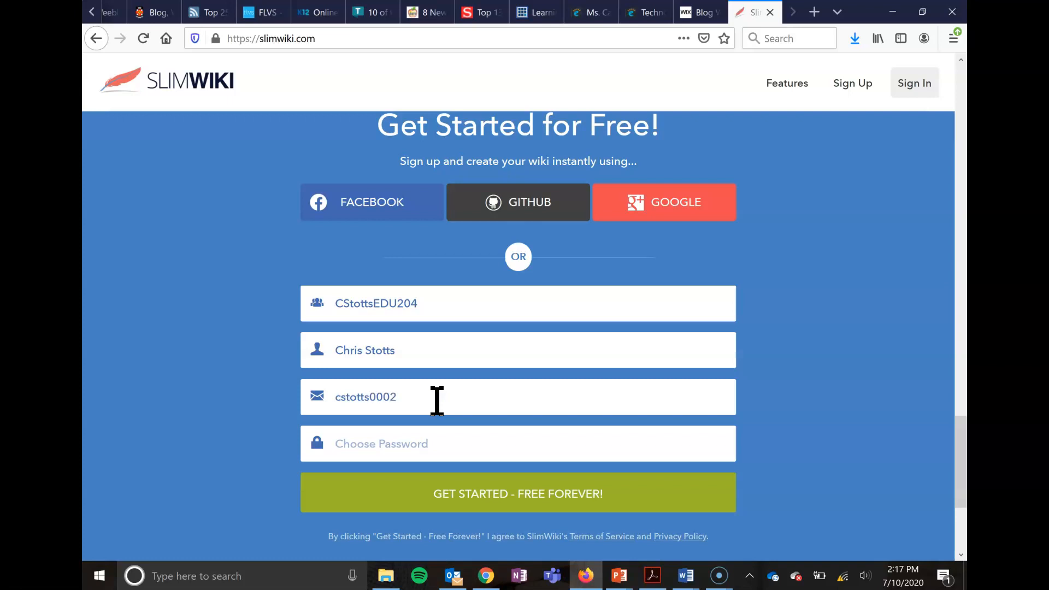
{"action": "key", "text": "Tab"}
{"action": "left_click", "coordinate": [400, 443]}
{"action": "left_click", "coordinate": [532, 444]}
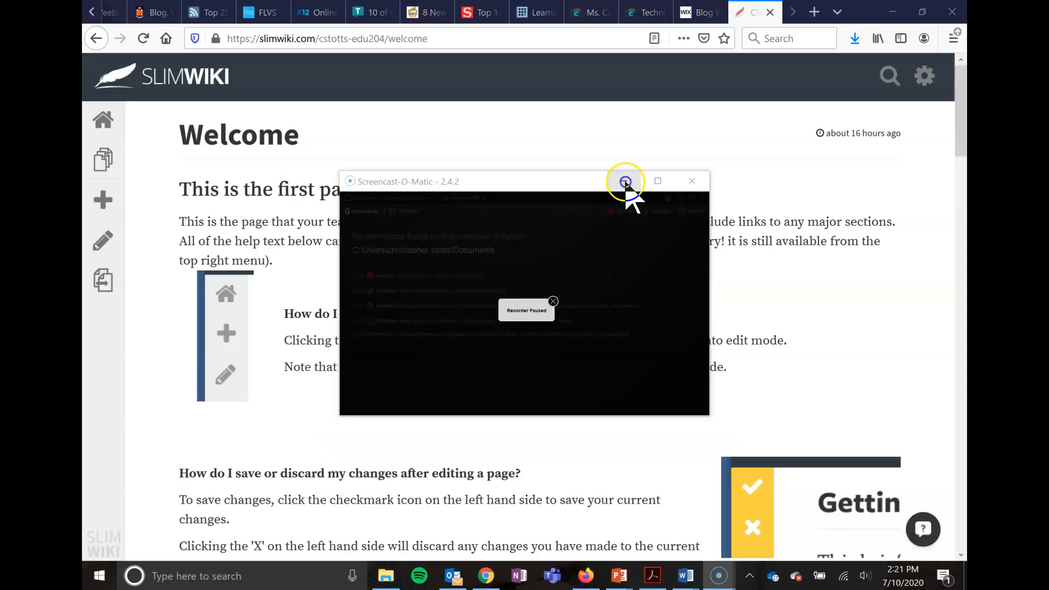
- Look through the wiki's Welcome page help on editing, saving changes, linking to other pages and creating pages
{"action": "left_click", "coordinate": [625, 181]}
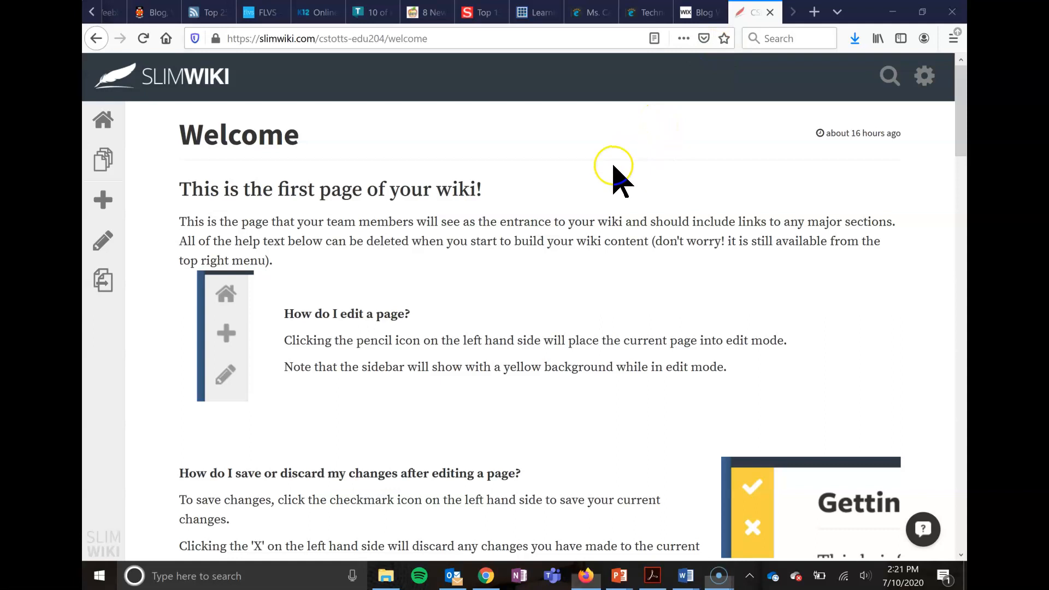
{"action": "scroll", "coordinate": [617, 171], "scroll_direction": "down", "scroll_amount": 2}
{"action": "scroll", "coordinate": [613, 164], "scroll_direction": "up", "scroll_amount": 2}
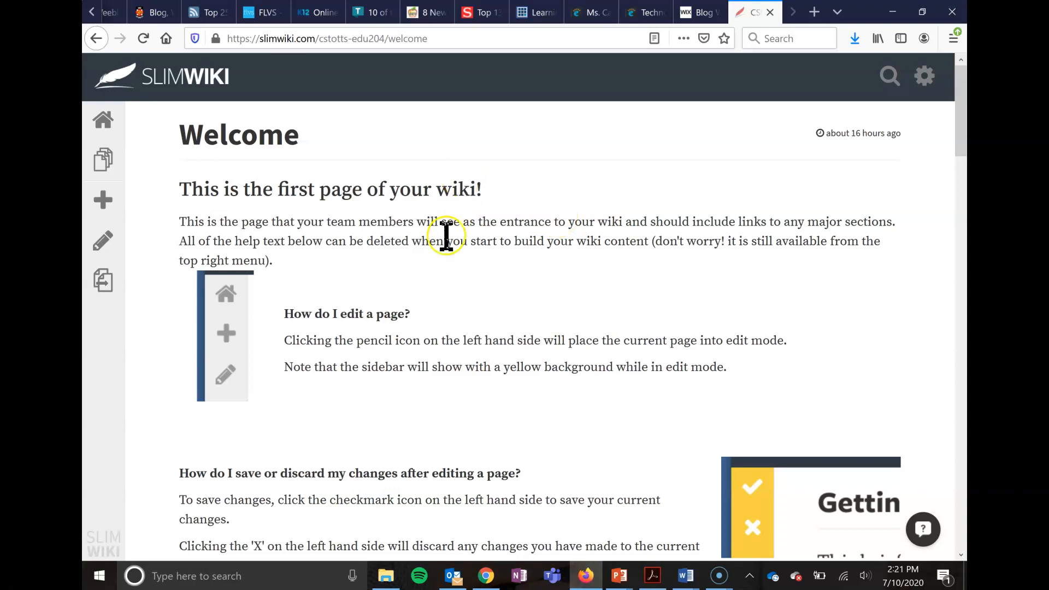
{"action": "scroll", "coordinate": [475, 379], "scroll_direction": "down", "scroll_amount": 1}
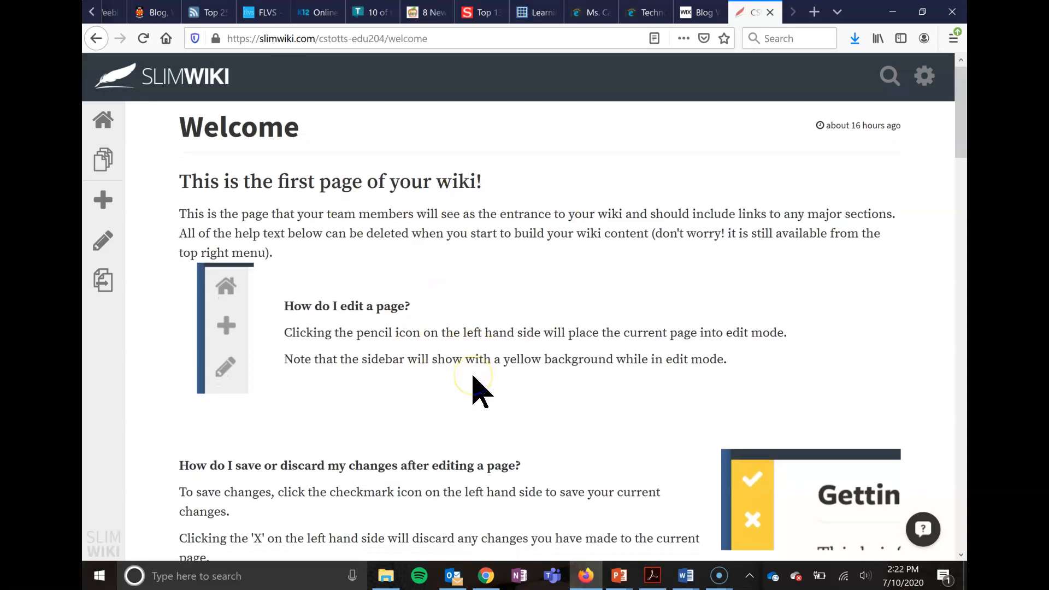
{"action": "scroll", "coordinate": [529, 378], "scroll_direction": "down", "scroll_amount": 3}
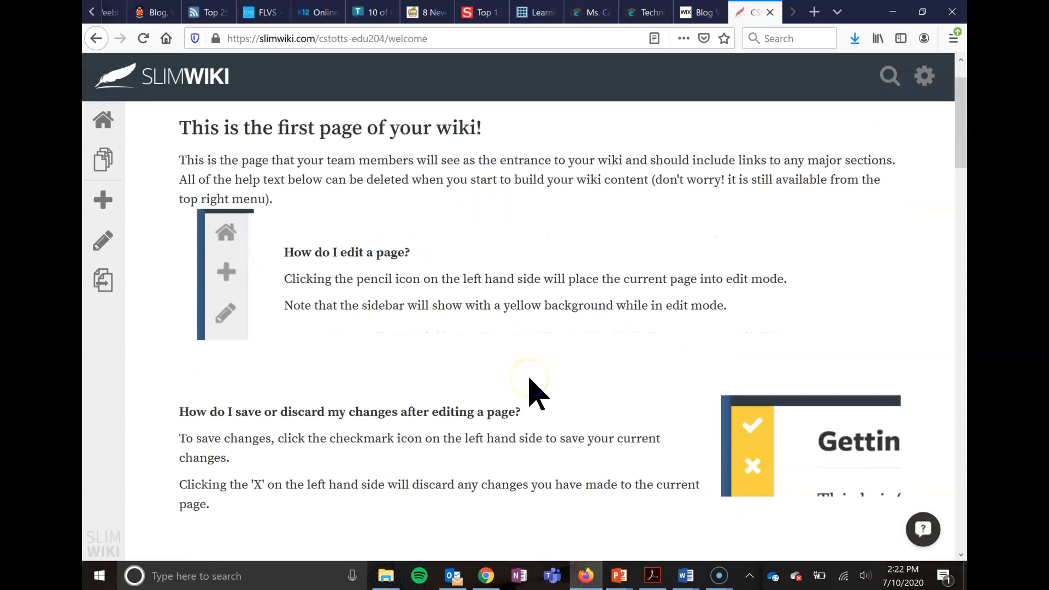
{"action": "scroll", "coordinate": [529, 378], "scroll_direction": "down", "scroll_amount": 2}
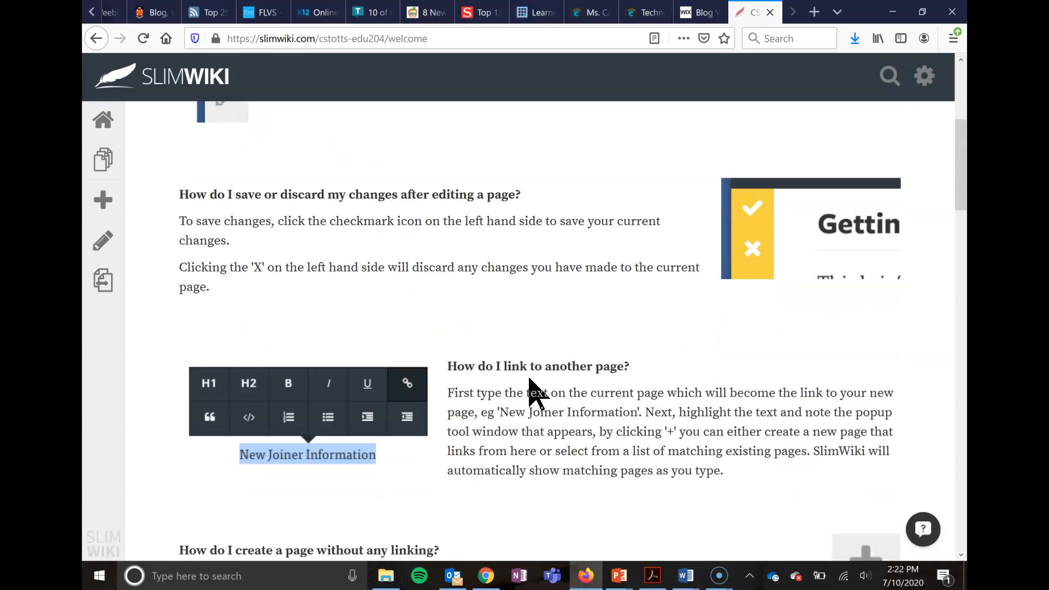
{"action": "scroll", "coordinate": [529, 378], "scroll_direction": "down", "scroll_amount": 3}
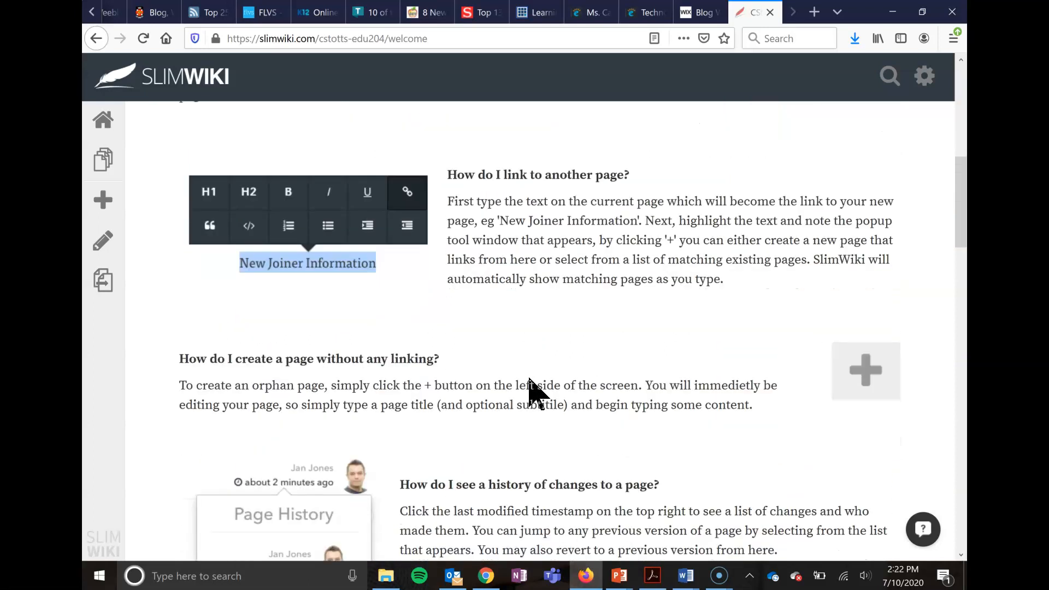
{"action": "scroll", "coordinate": [529, 378], "scroll_direction": "up", "scroll_amount": 7}
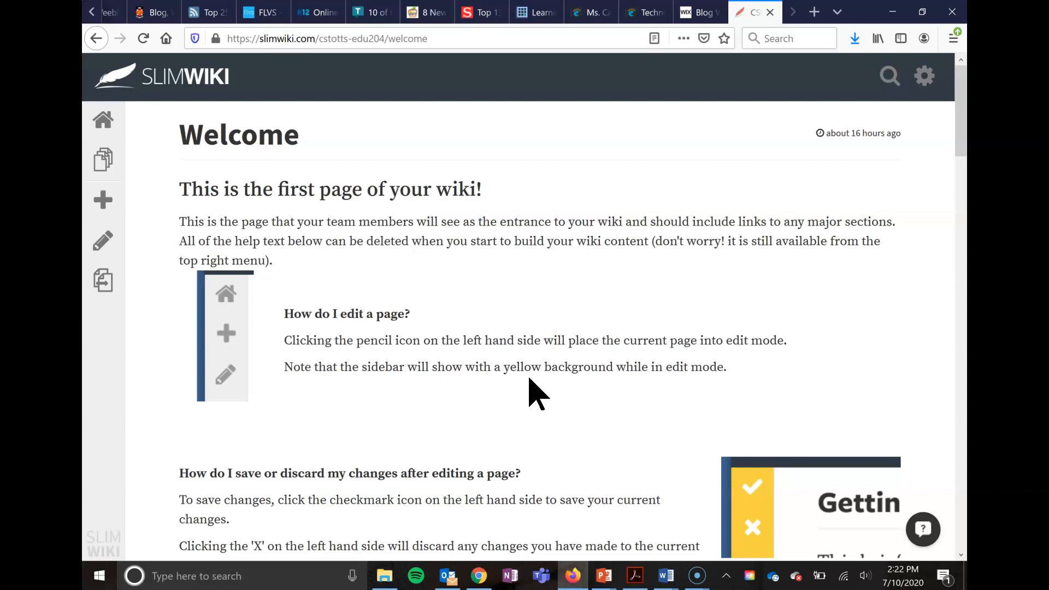
{"action": "left_click", "coordinate": [612, 270]}
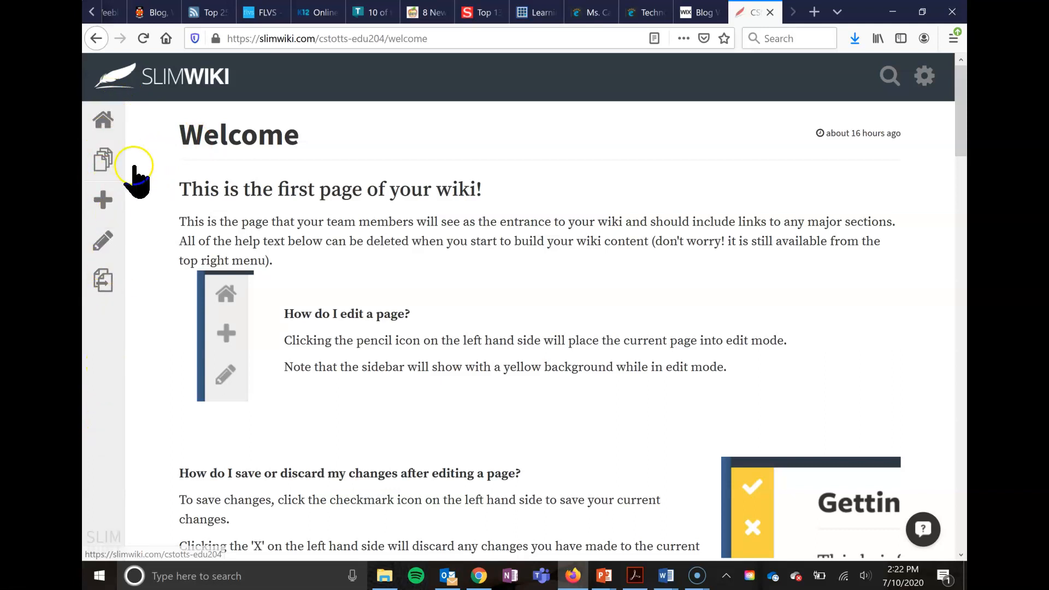
- Go to the wiki's home page, then view its Pages and Collections overview and close it
{"action": "left_click", "coordinate": [104, 123]}
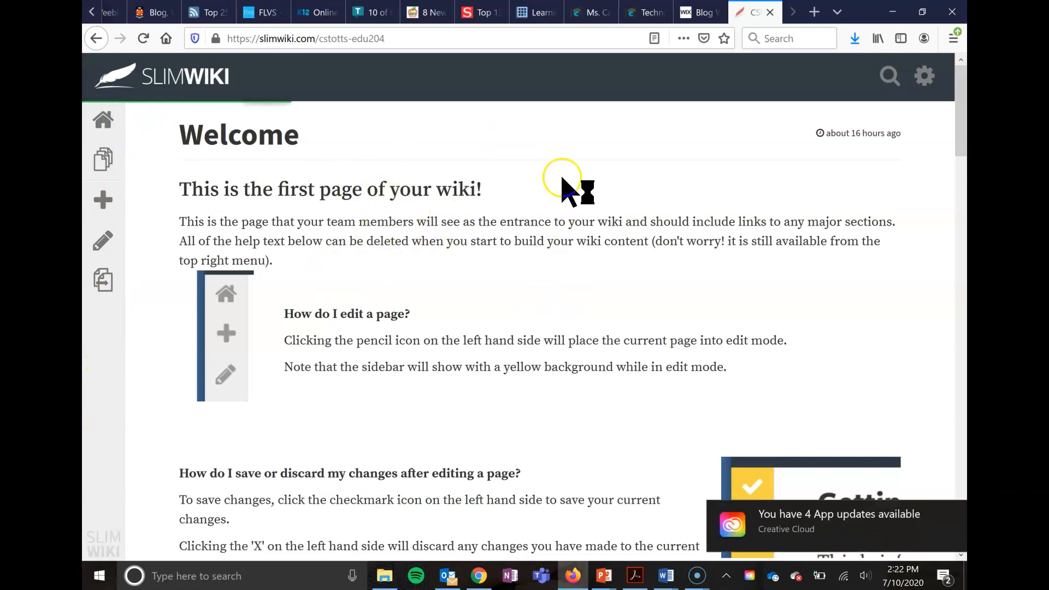
{"action": "left_click", "coordinate": [956, 520]}
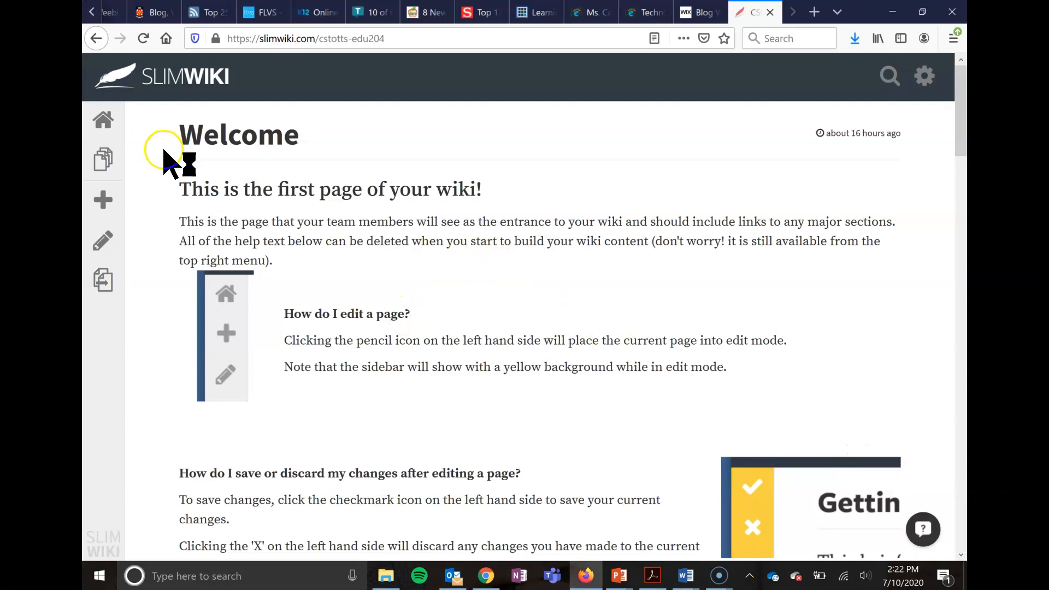
{"action": "left_click", "coordinate": [106, 160]}
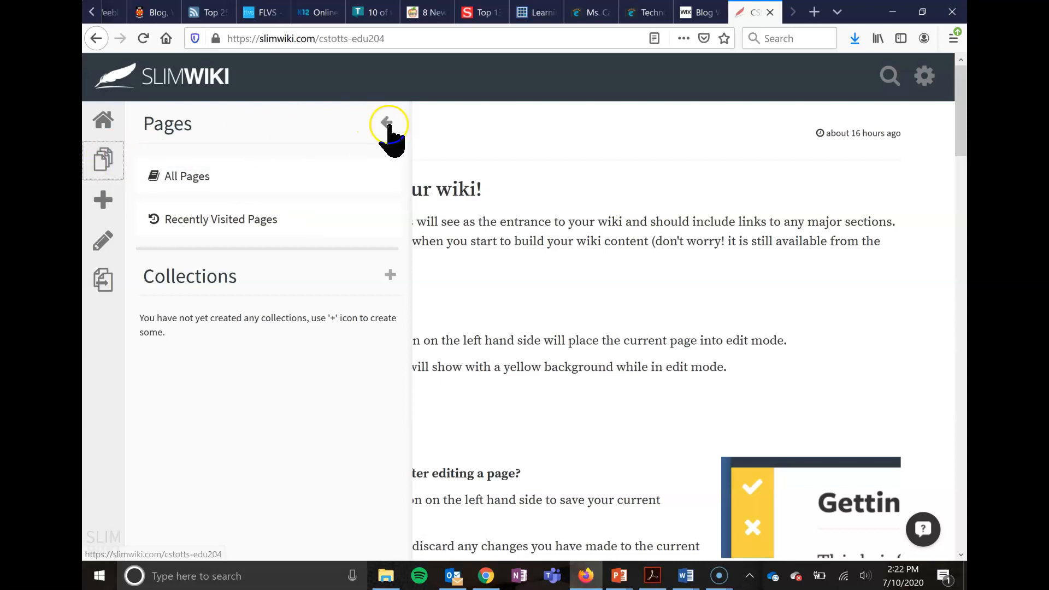
{"action": "left_click", "coordinate": [387, 123]}
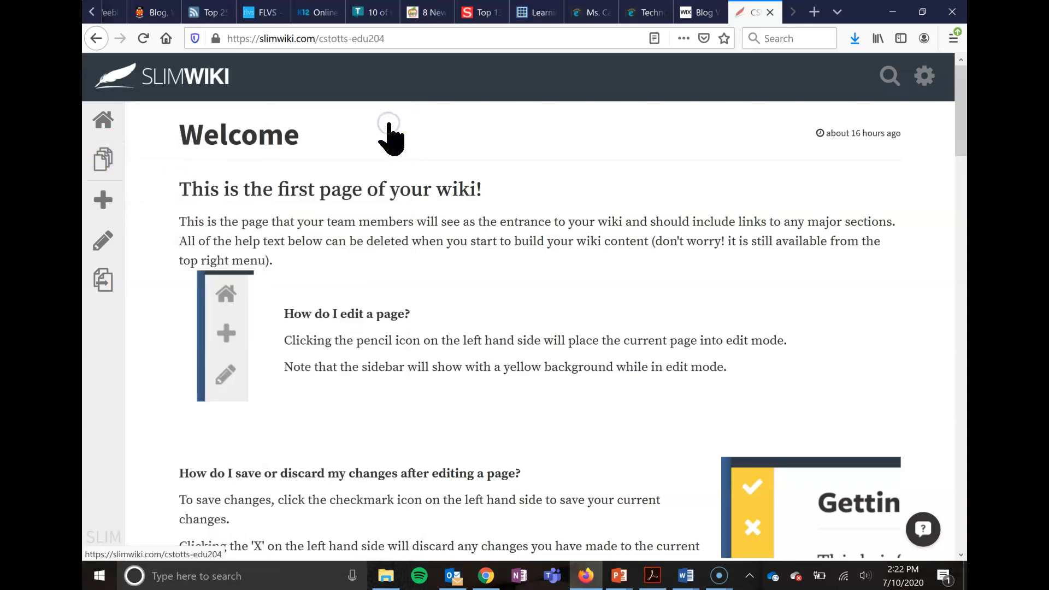
{"action": "left_click", "coordinate": [103, 200]}
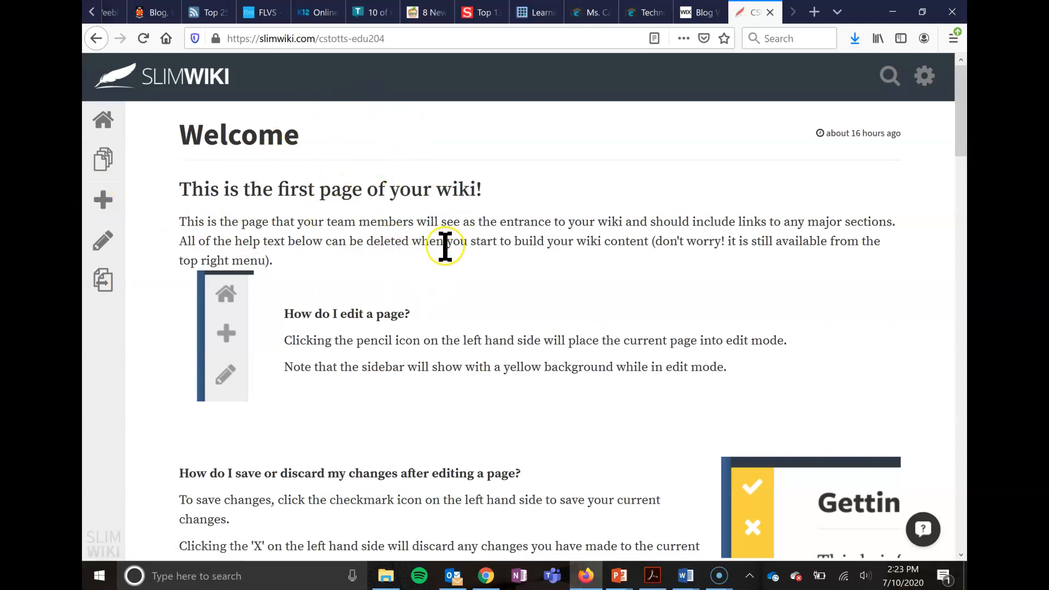
{"action": "left_click", "coordinate": [103, 284]}
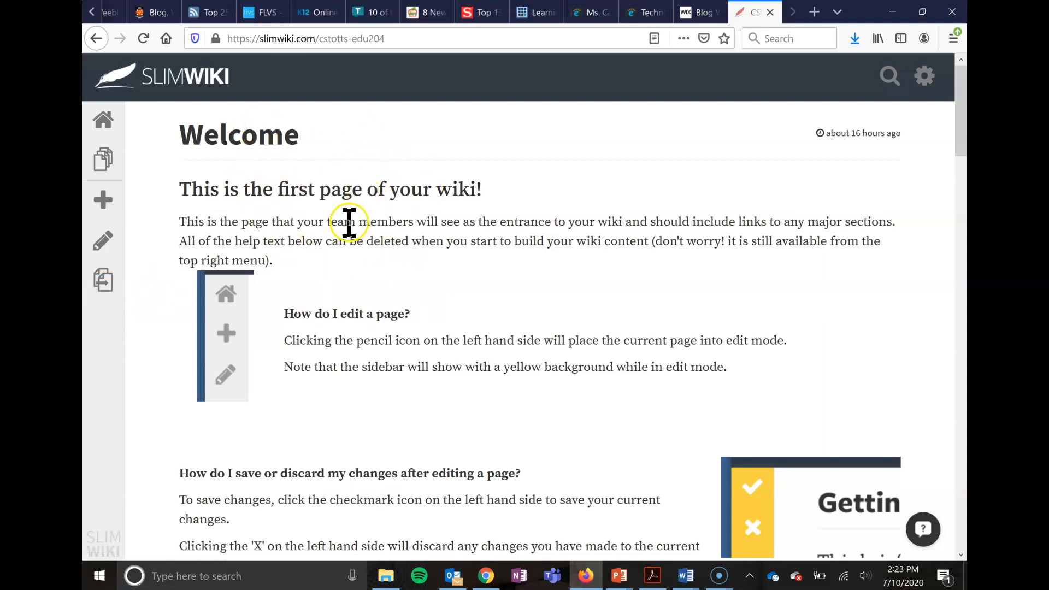
- Create a new wiki page titled with "Dr.", the instructor's surname and "Chemistry Project Group 1"
{"action": "left_click", "coordinate": [104, 201]}
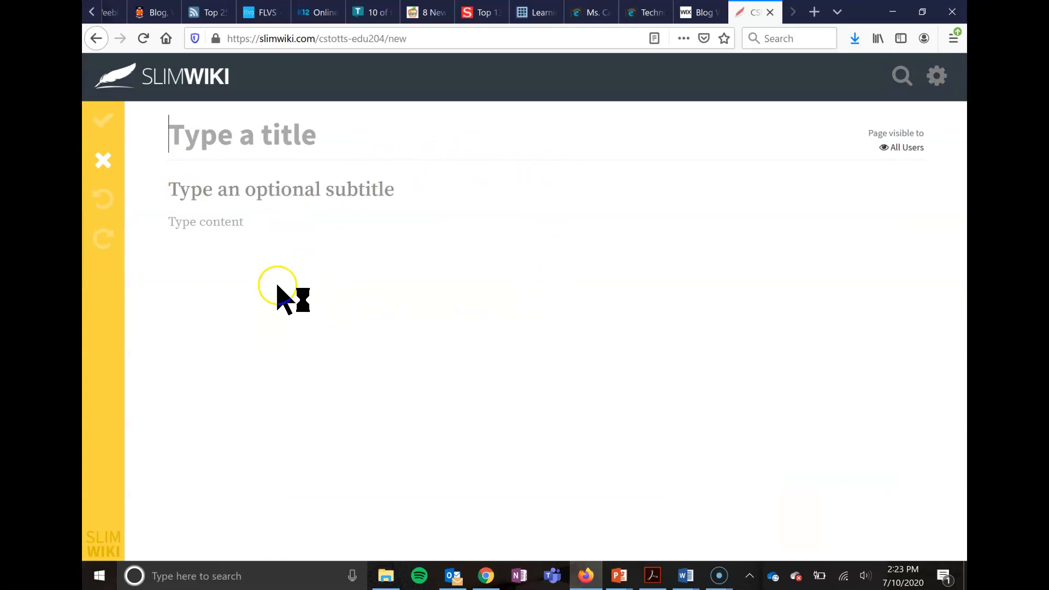
{"action": "left_click", "coordinate": [199, 143]}
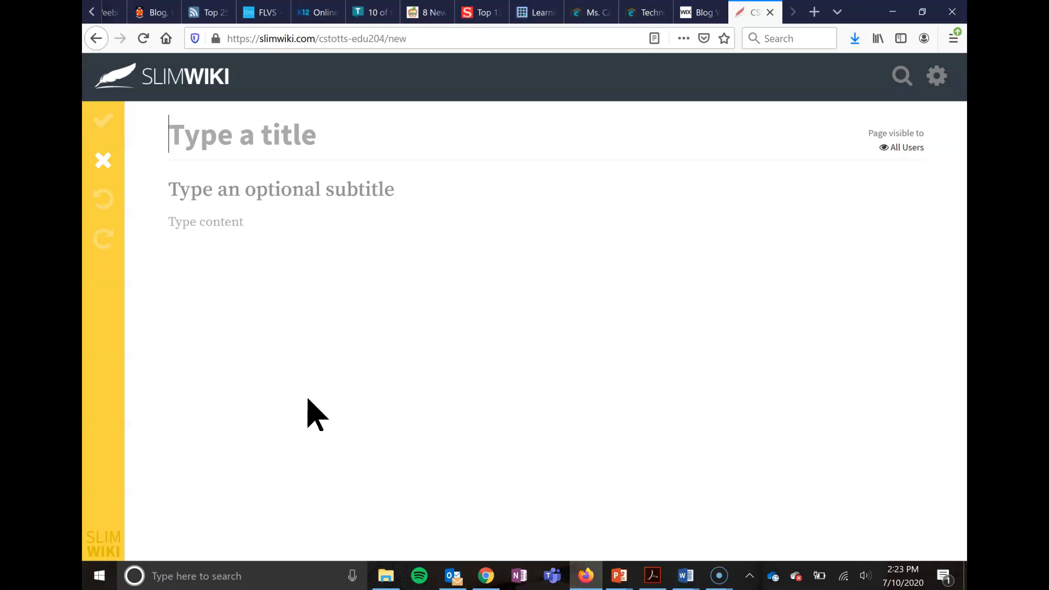
{"action": "type", "text": "Dr."}
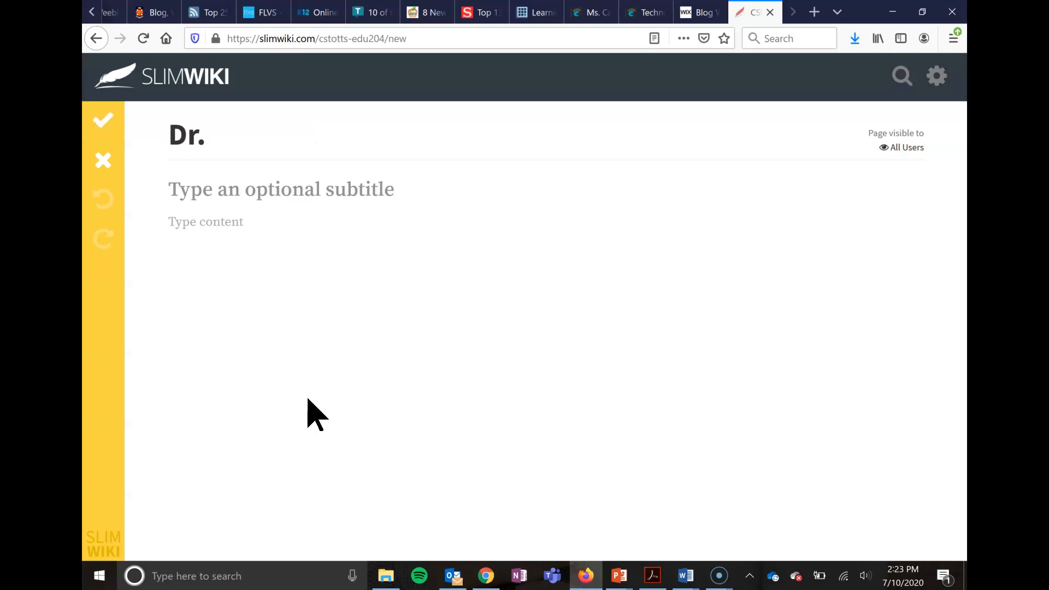
{"action": "type", "text": " Stott"}
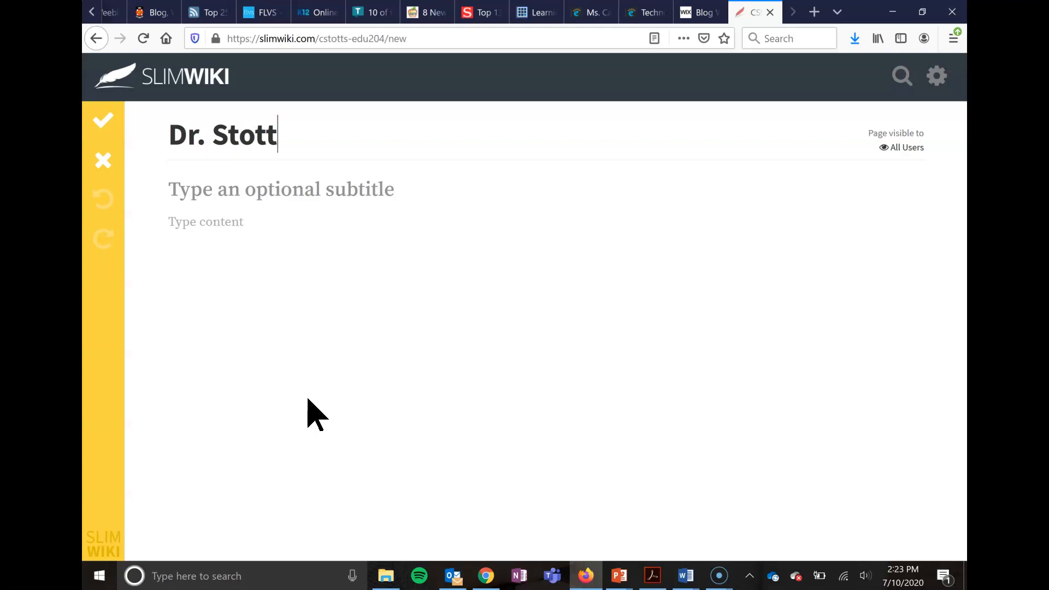
{"action": "type", "text": "s Chemistry P"}
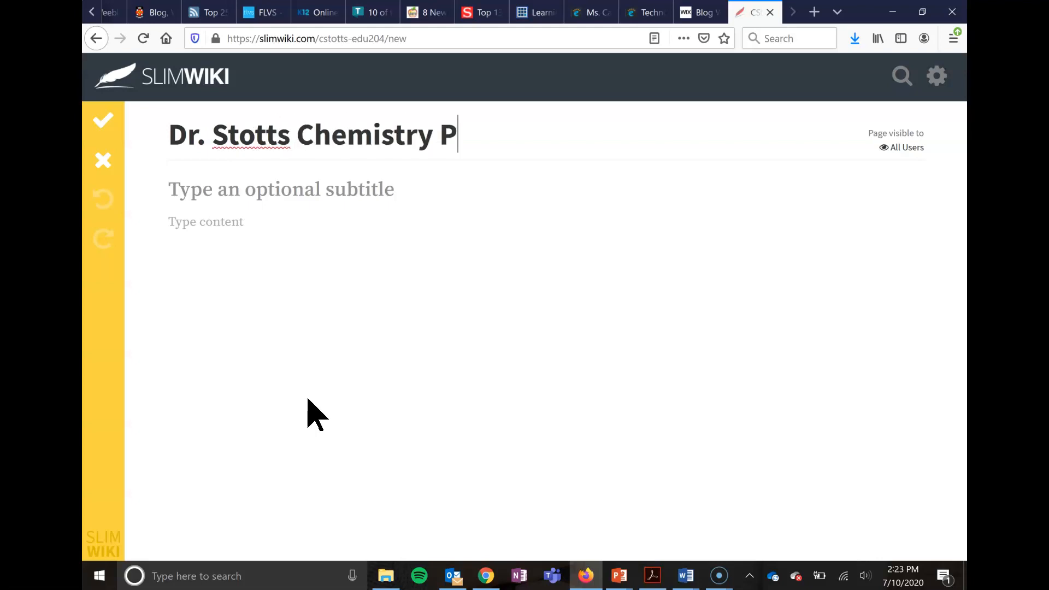
{"action": "type", "text": "roject"}
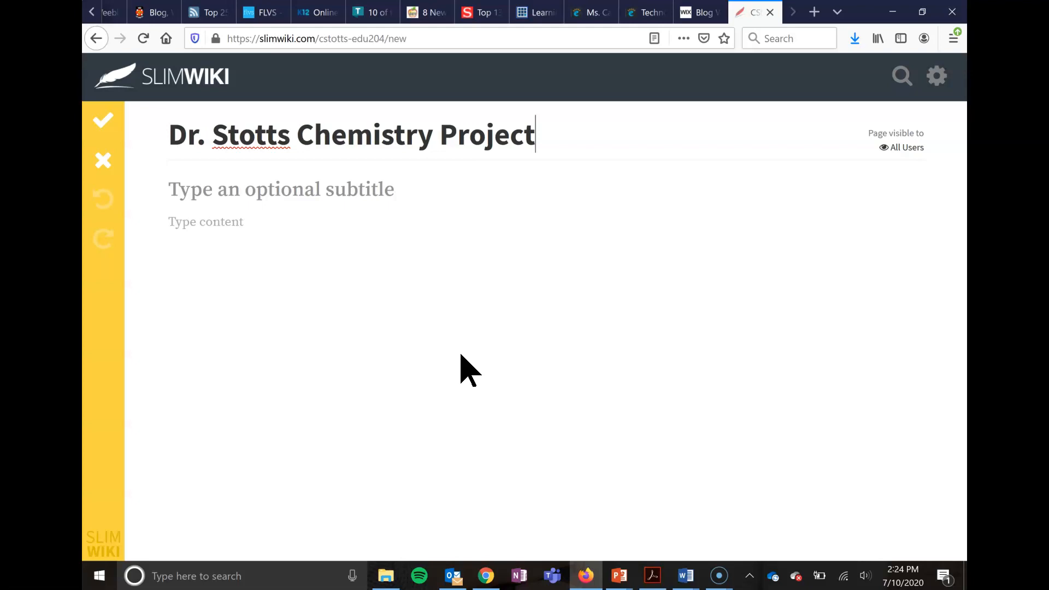
{"action": "type", "text": "Group 1"}
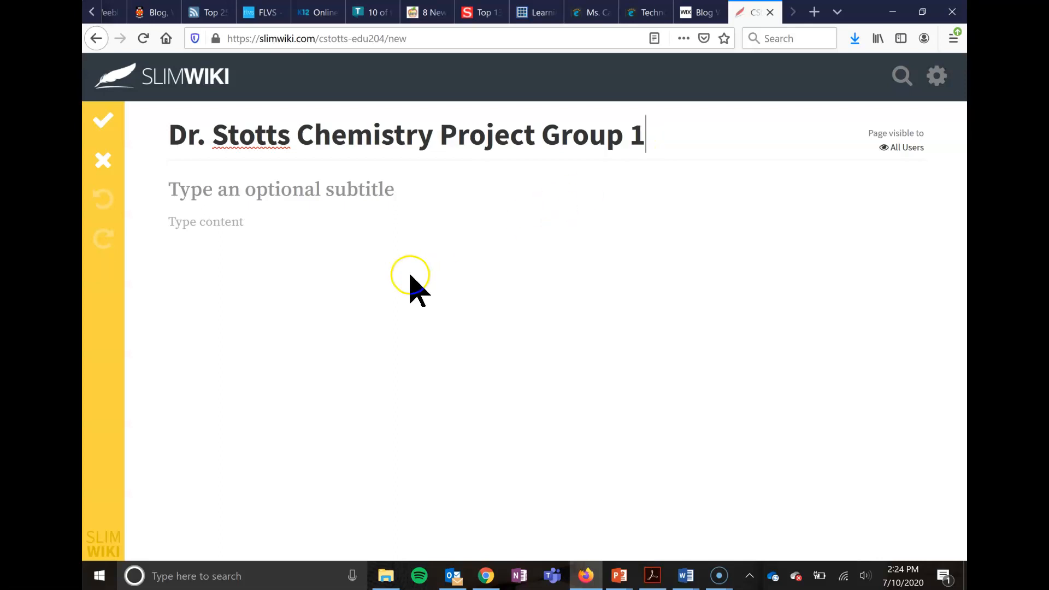
- Enter the page subtitle "Group Members:" followed by the three students' first names, separated by commas
{"action": "left_click", "coordinate": [339, 197]}
{"action": "type", "text": "G"}
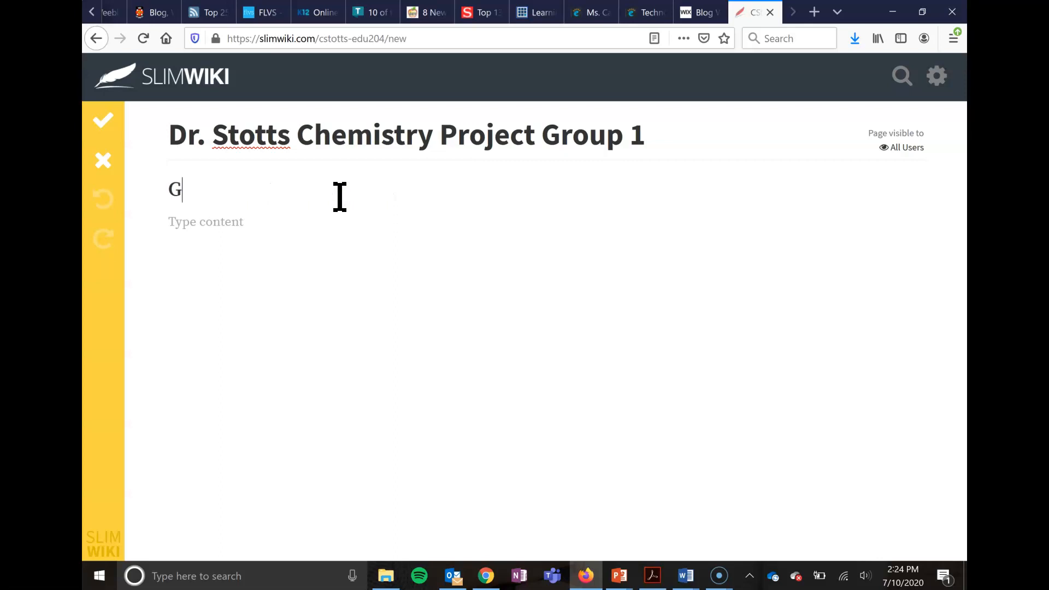
{"action": "type", "text": "roup Members"}
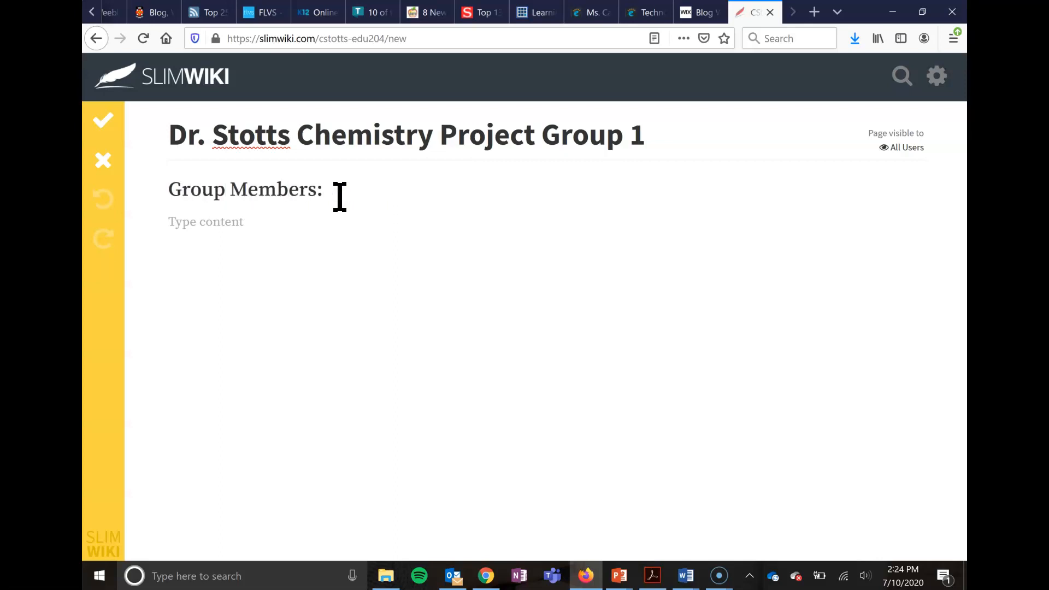
{"action": "type", "text": ": Alex, Olivia,"}
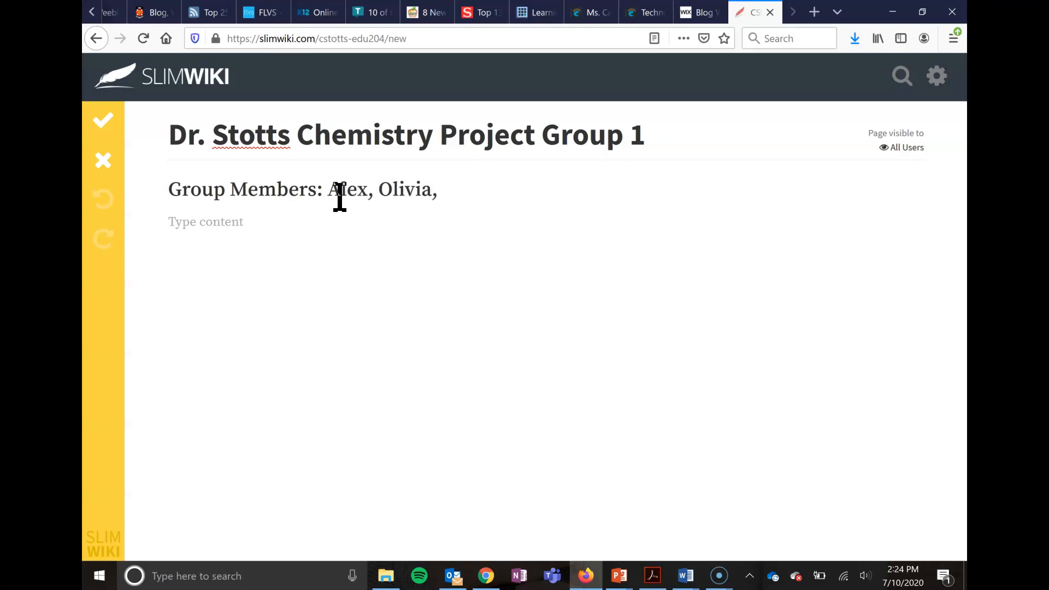
{"action": "type", "text": " Rachel"}
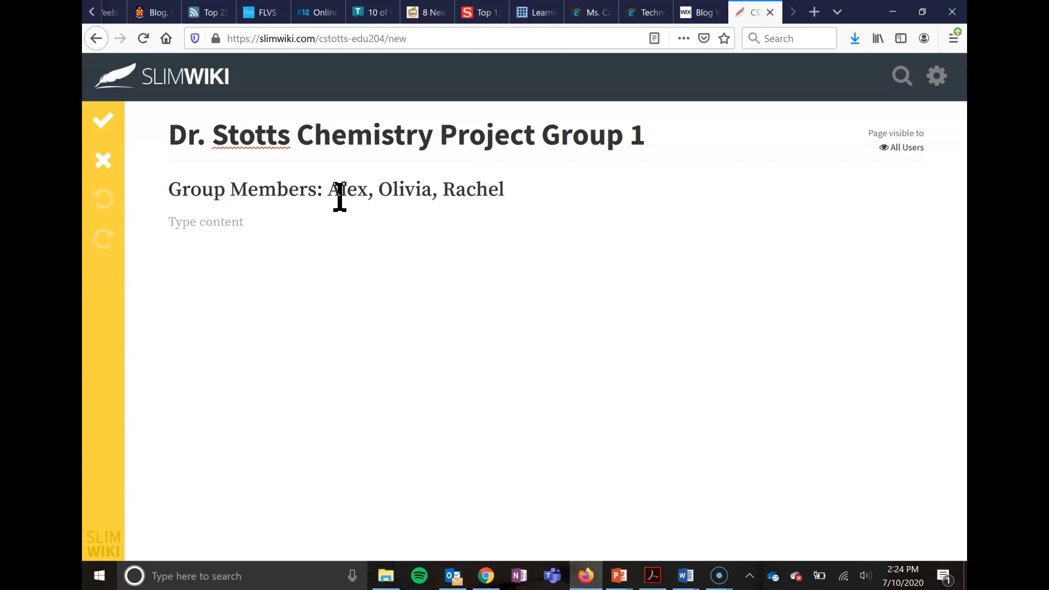
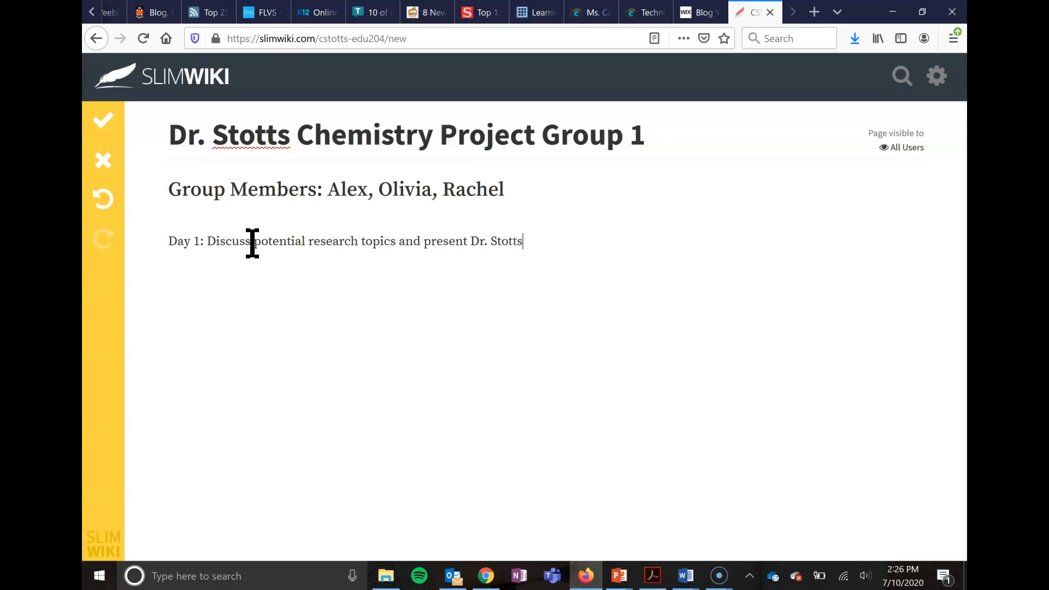
- Finish the Day 1 task sentence with the words "with a list of three possible topics by the end of class."
{"action": "type", "text": "three "}
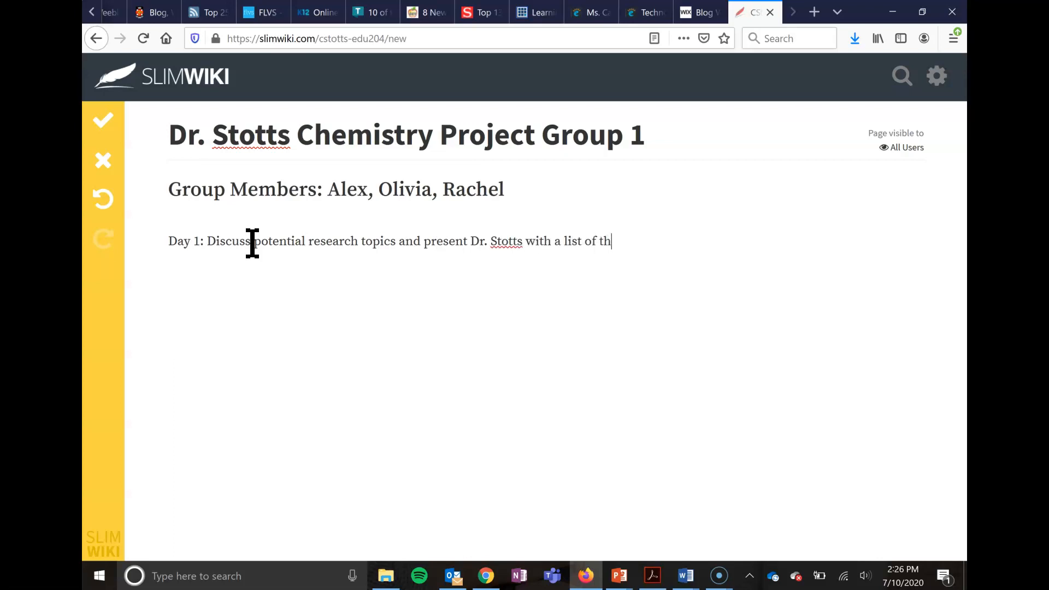
{"action": "type", "text": "possible topics by the end of class."}
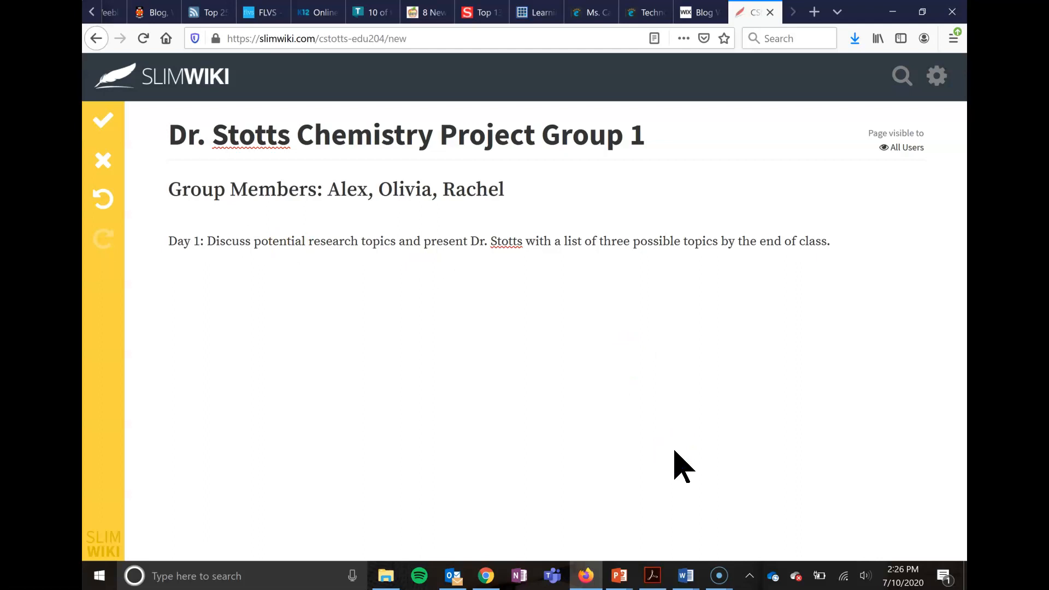
- Add an indented line under Day 1 with the first student's name followed by ": Boiling point of Water"
{"action": "key", "text": "Return"}
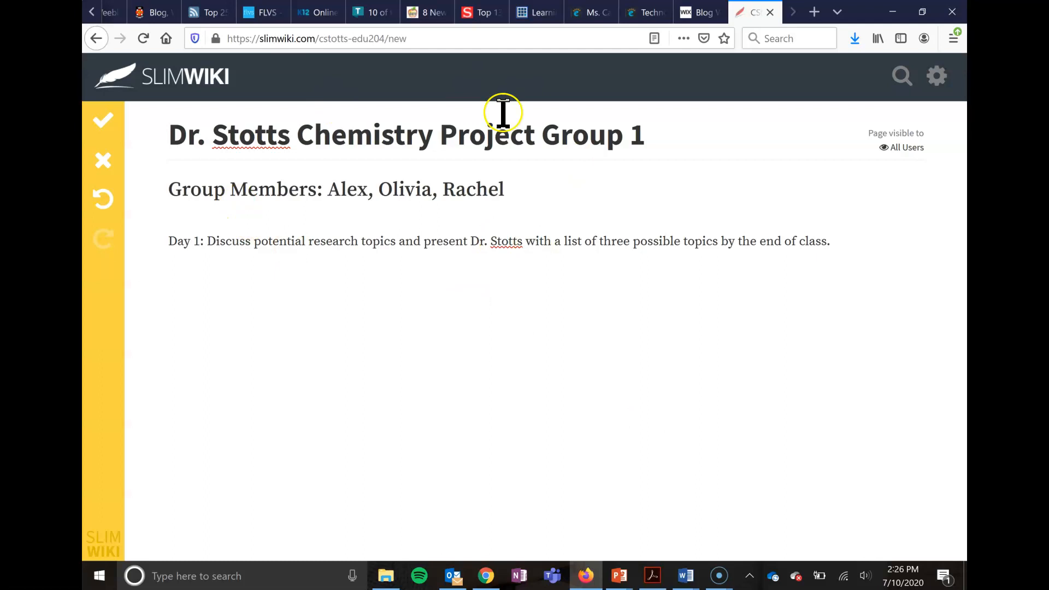
{"action": "mouse_move", "coordinate": [175, 274]}
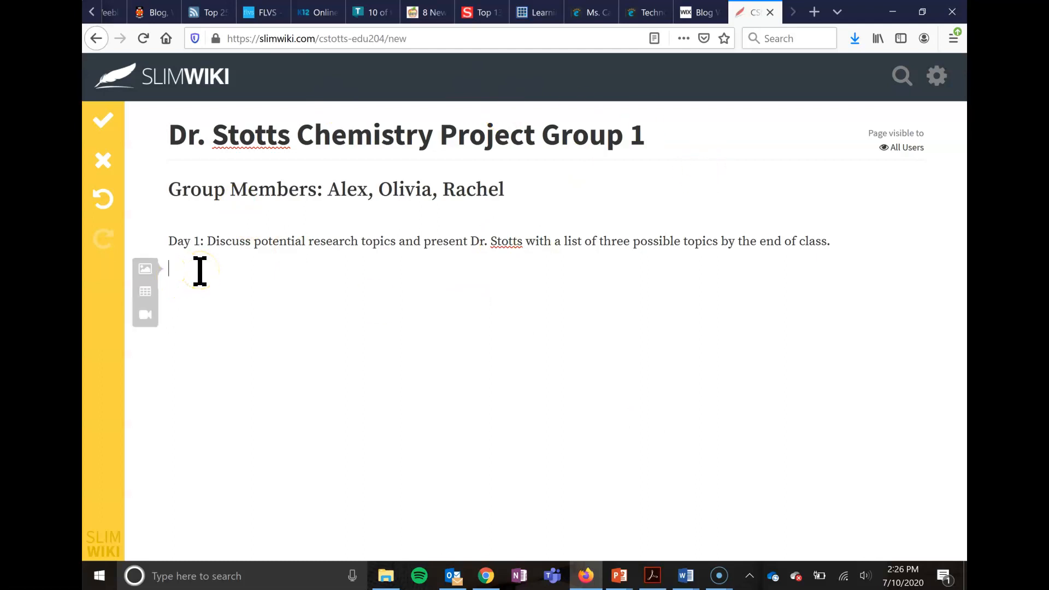
{"action": "key", "text": "Tab"}
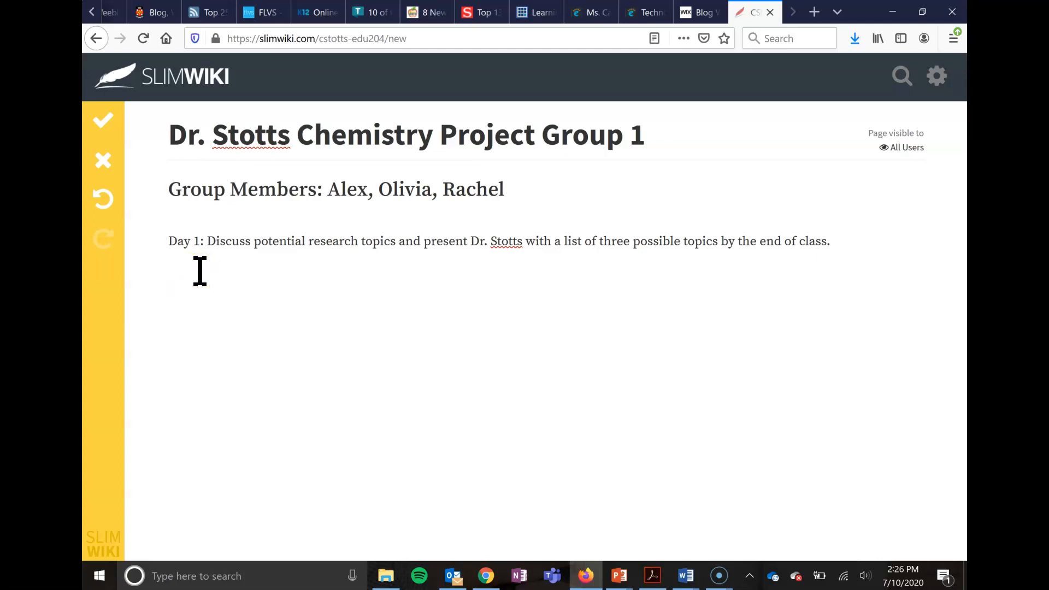
{"action": "type", "text": "Alex:"}
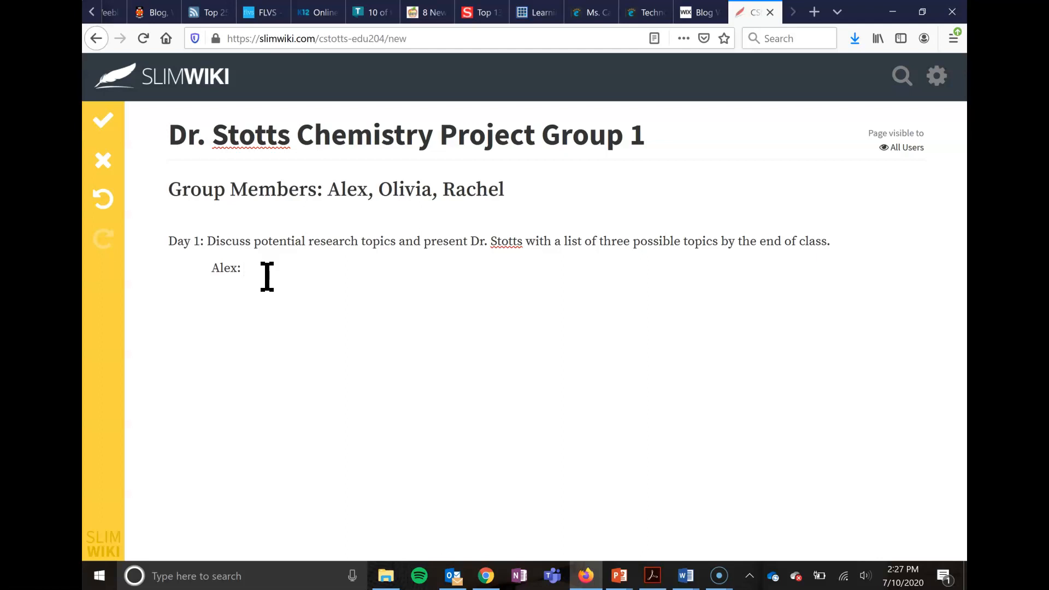
{"action": "type", "text": "Boiling point of Water"}
- Add another indented line with the second student's name followed by ": Evaporation rate of salt water"
{"action": "left_click", "coordinate": [394, 284]}
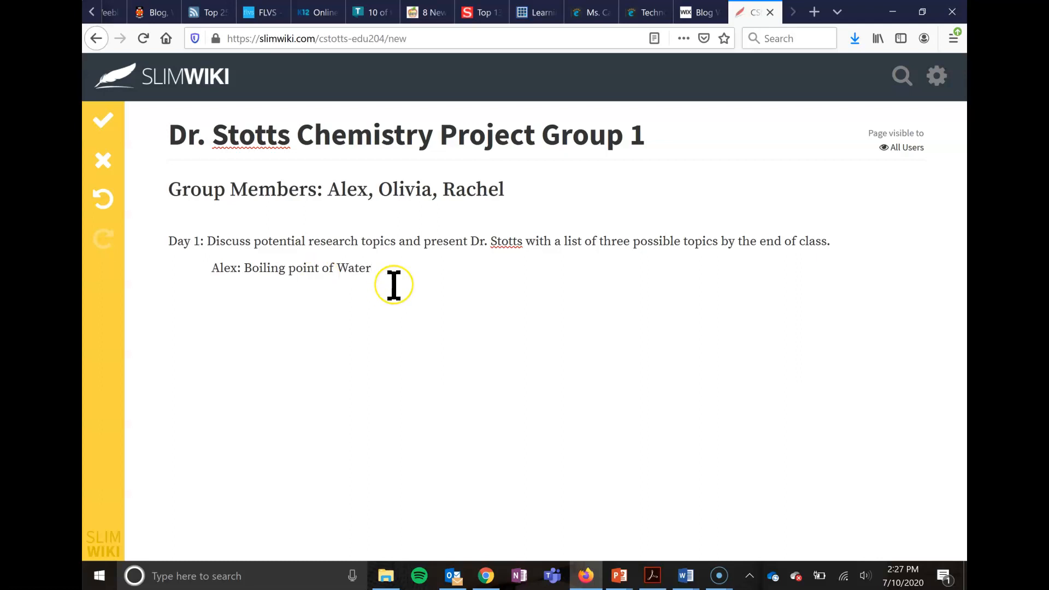
{"action": "type", "text": "Olivia:"}
{"action": "type", "text": "Evaporation rate of salt water"}
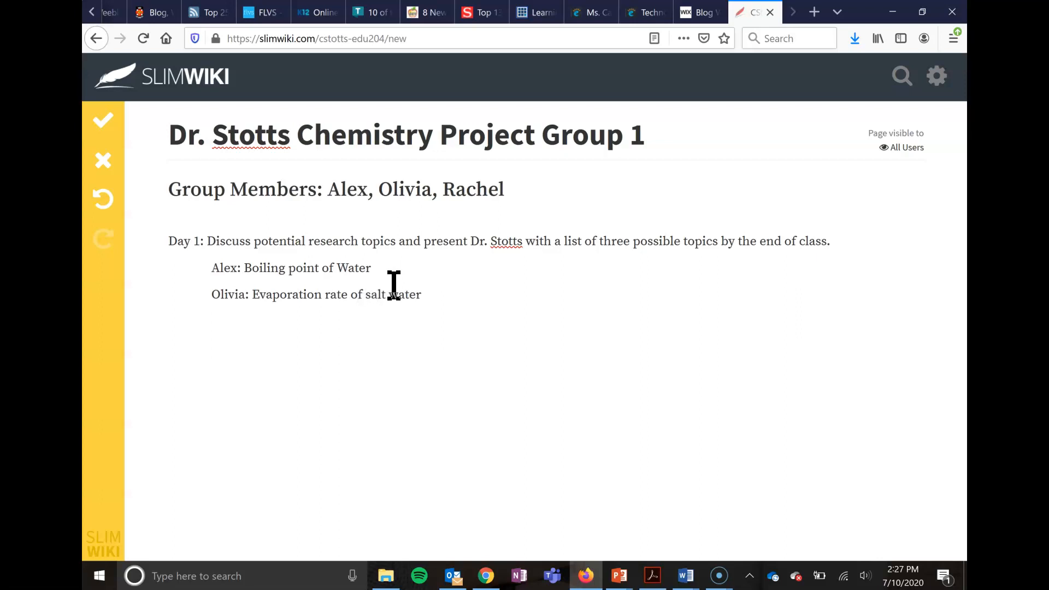
- Add the text "Day 2" on a new line a few lines below the second student's topic
{"action": "key", "text": "Return"}
{"action": "key", "text": "Return"}
{"action": "key", "text": "BackSpace"}
{"action": "left_click", "coordinate": [175, 340]}
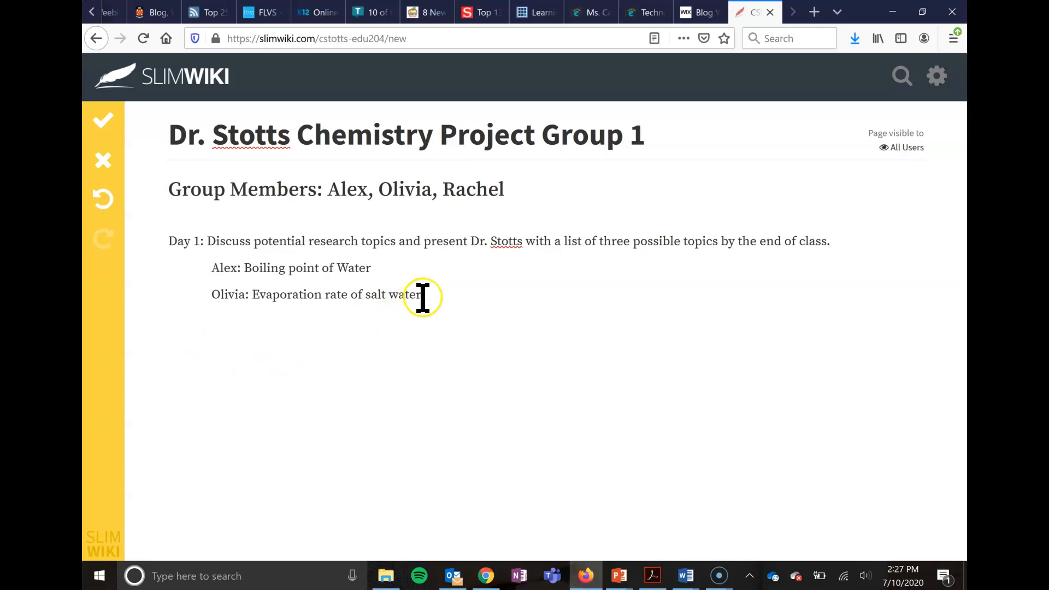
{"action": "key", "text": "BackSpace"}
{"action": "key", "text": "Return"}
{"action": "type", "text": "Day 2"}
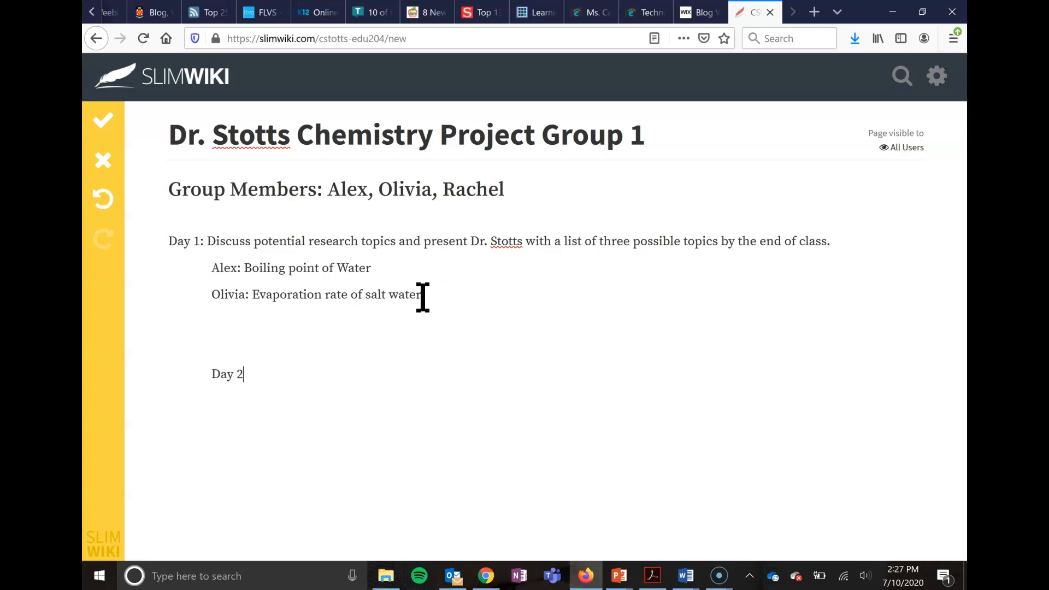
- Reduce the gap above "Day 2" to one blank line, keeping "water" complete at the end of the second student's topic
{"action": "left_click", "coordinate": [212, 375]}
{"action": "key", "text": "BackSpace"}
{"action": "key", "text": "BackSpace"}
{"action": "key", "text": "BackSpace"}
{"action": "key", "text": "BackSpace"}
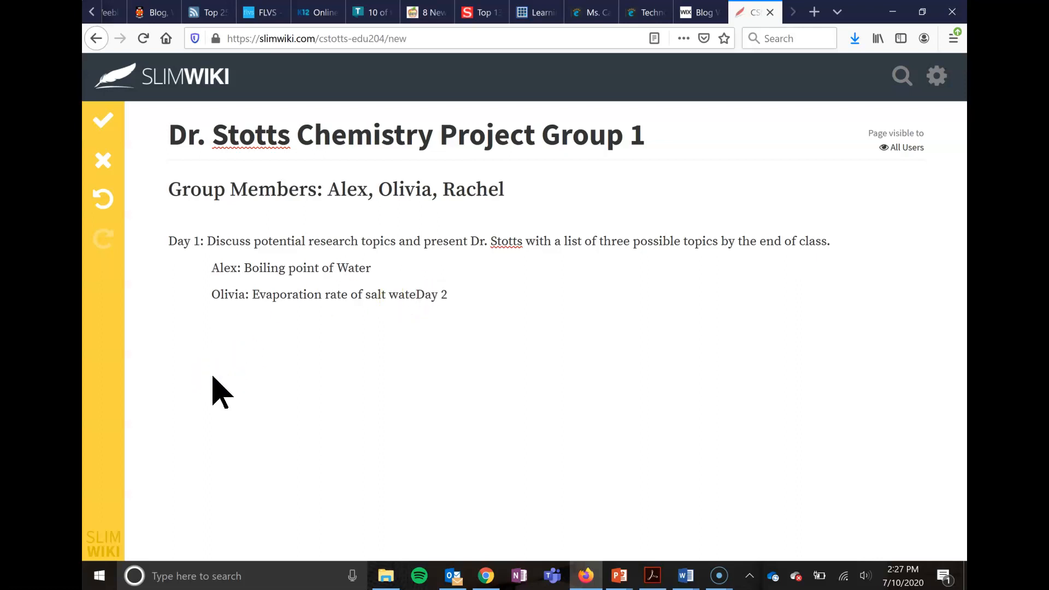
{"action": "type", "text": "r"}
{"action": "key", "text": "Return"}
{"action": "key", "text": "Return"}
- Complete the label as "Day 2:" and save the wiki page
{"action": "left_click", "coordinate": [247, 348]}
{"action": "type", "text": ":"}
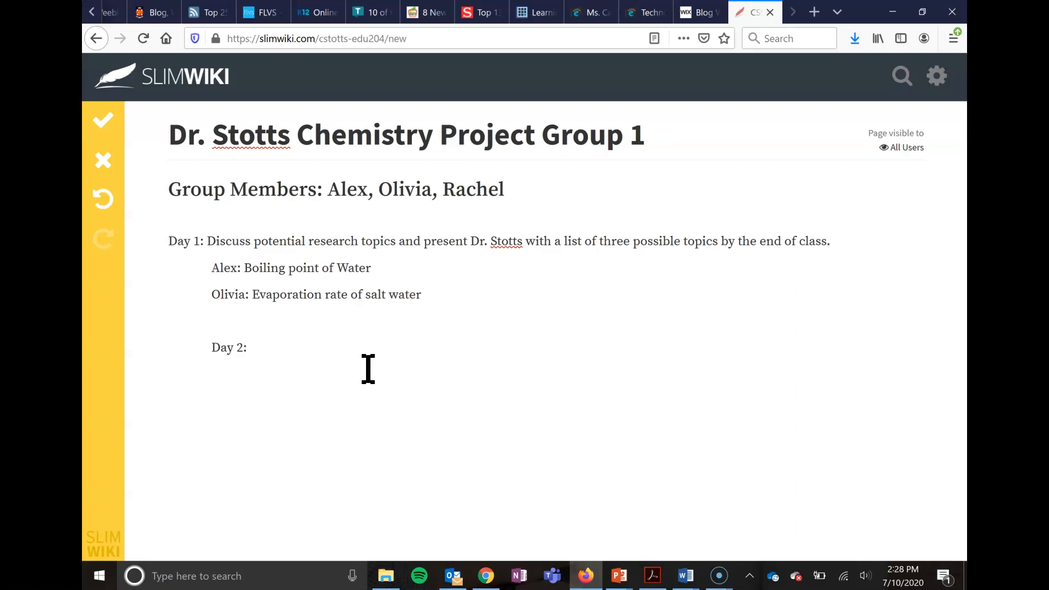
{"action": "left_click", "coordinate": [331, 354]}
{"action": "left_click", "coordinate": [103, 121]}
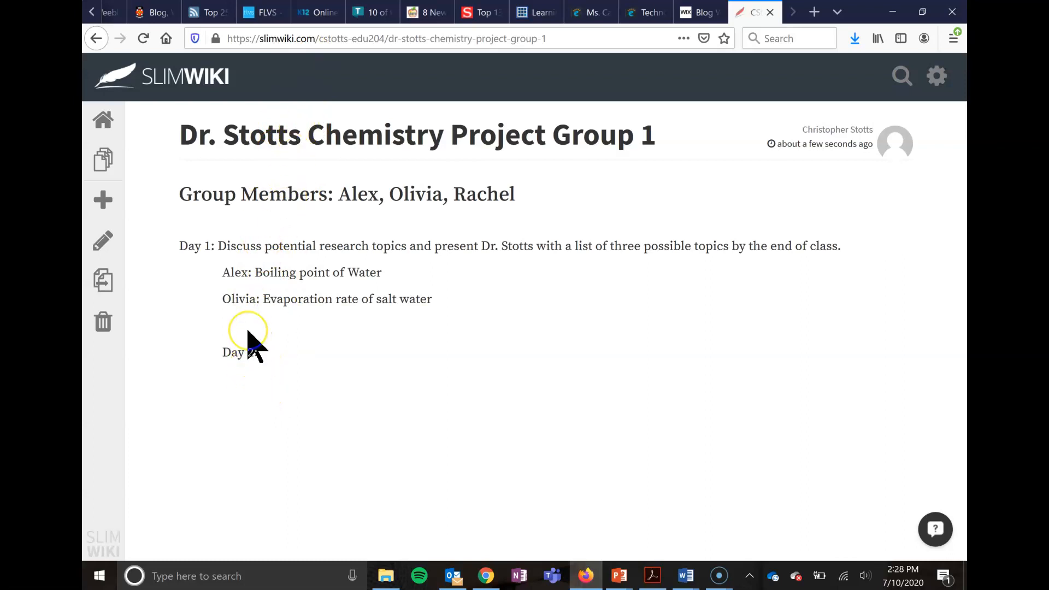
- Edit the page to add "Choose from one of the three topics and discuss roles in research project." after "Day 2:" and save it
{"action": "left_click", "coordinate": [104, 241]}
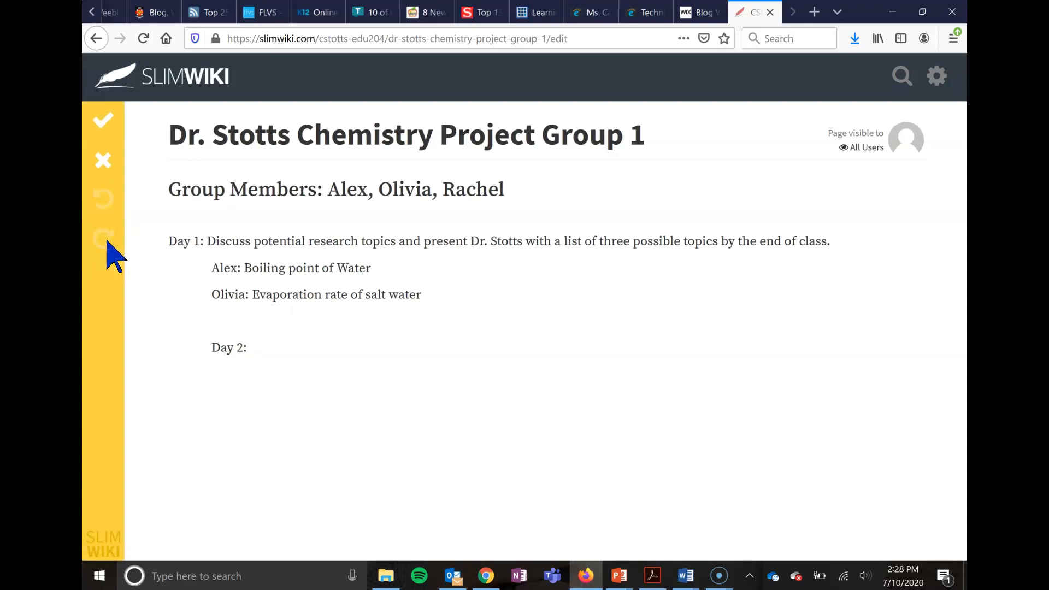
{"action": "left_click", "coordinate": [257, 347]}
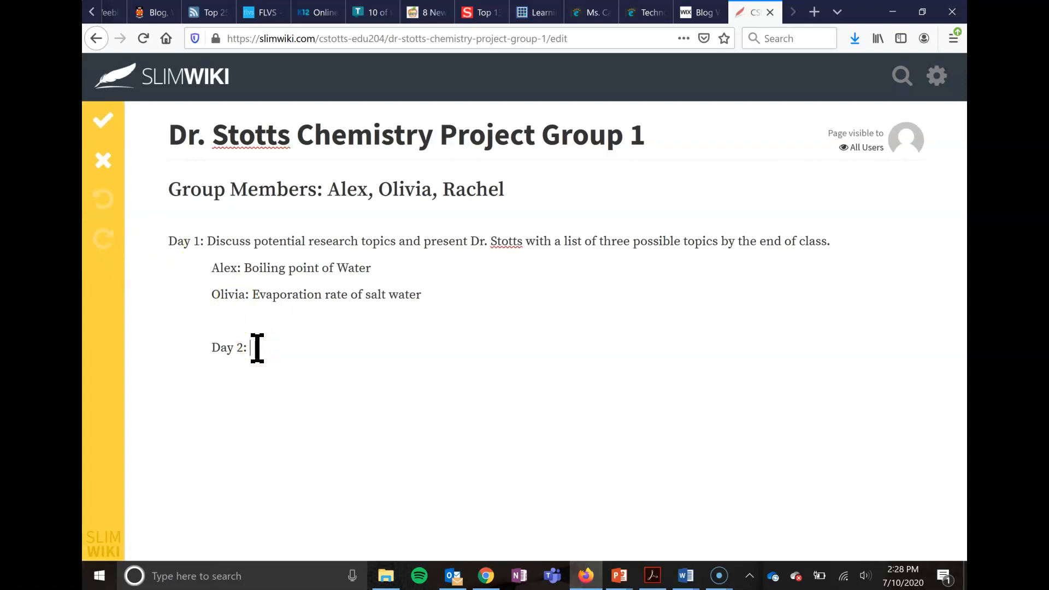
{"action": "type", "text": "Choose from one of the "}
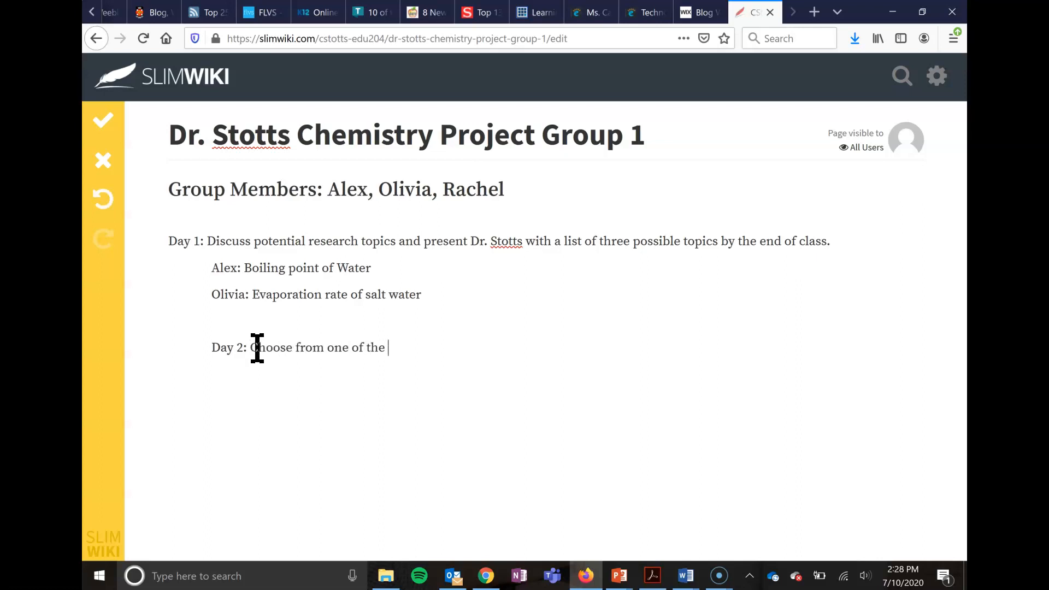
{"action": "type", "text": "three topics and "}
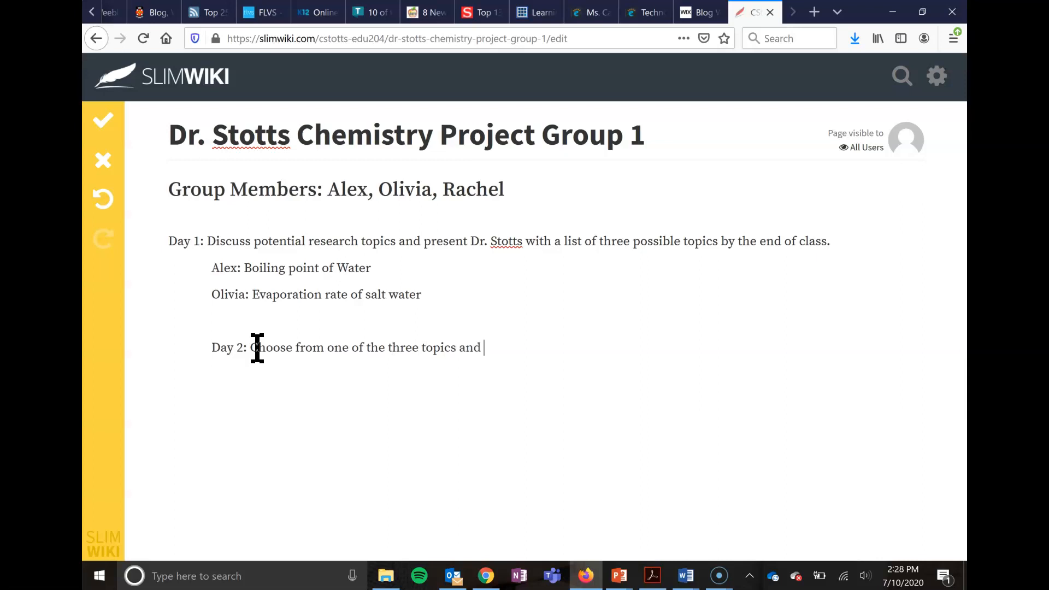
{"action": "type", "text": "discuss roles in"}
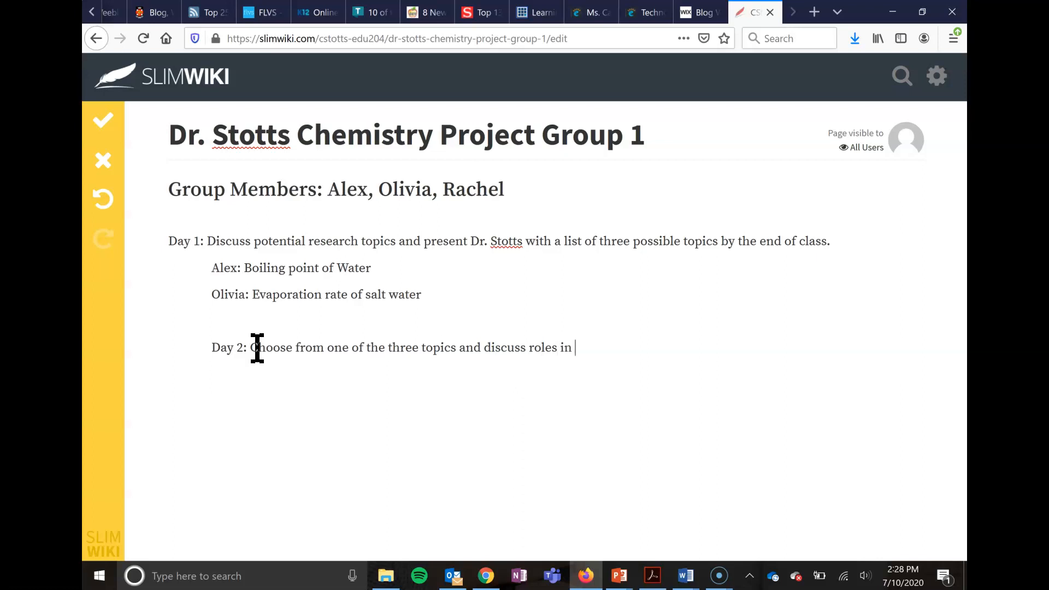
{"action": "type", "text": " research project."}
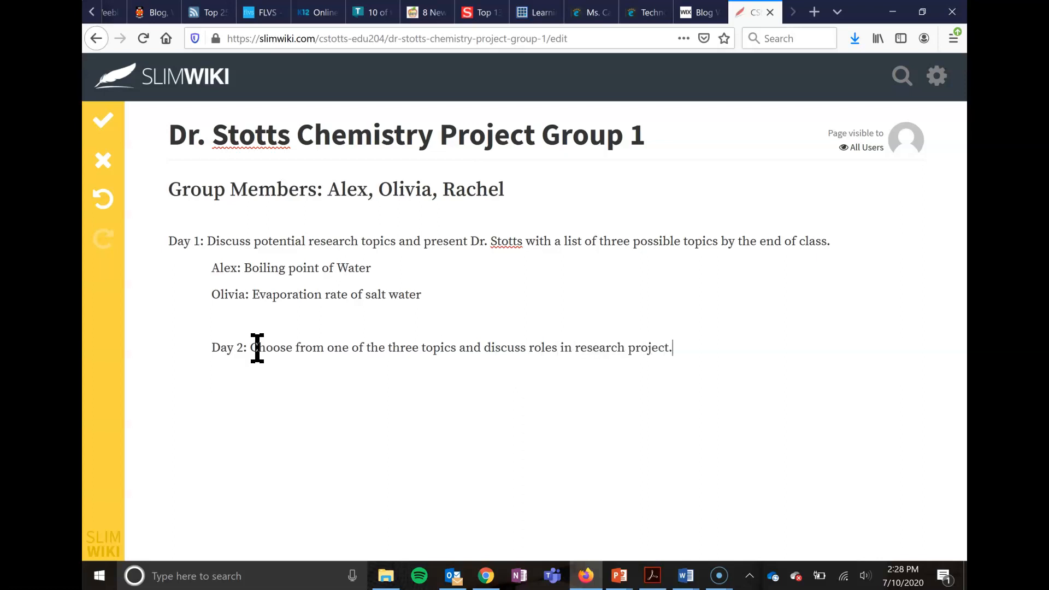
{"action": "left_click", "coordinate": [104, 119]}
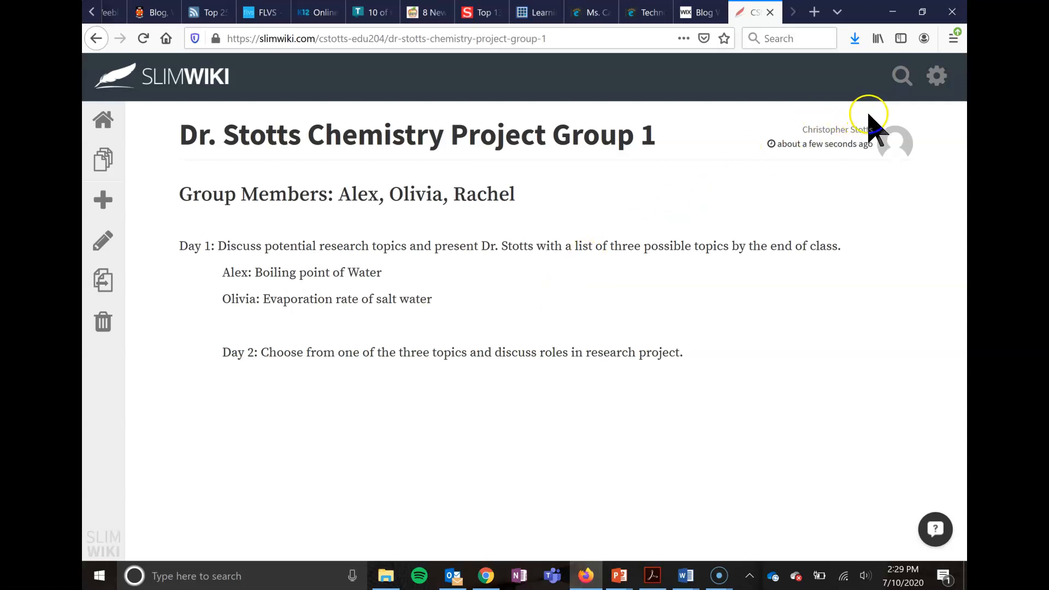
- Open the wiki's account settings, look over the general options and go to the user management section
{"action": "left_click", "coordinate": [935, 81]}
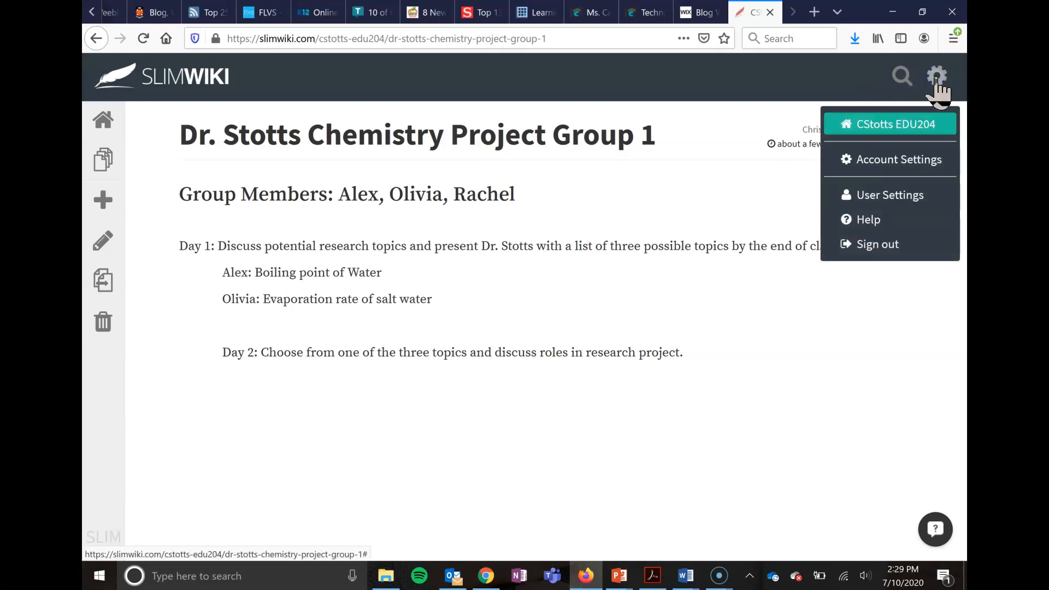
{"action": "left_click", "coordinate": [876, 162]}
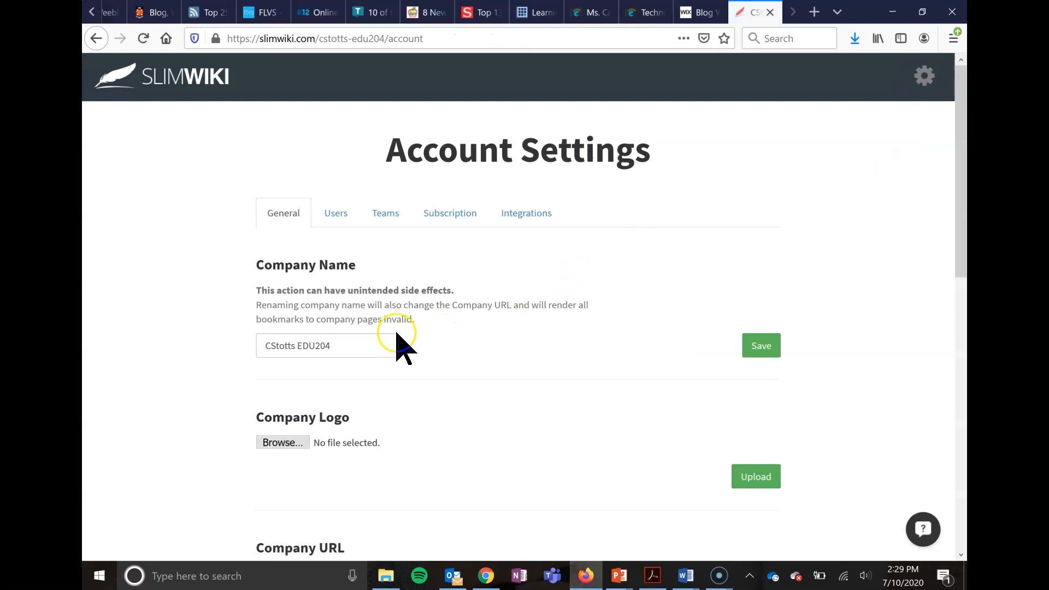
{"action": "scroll", "coordinate": [358, 266], "scroll_direction": "down", "scroll_amount": 1}
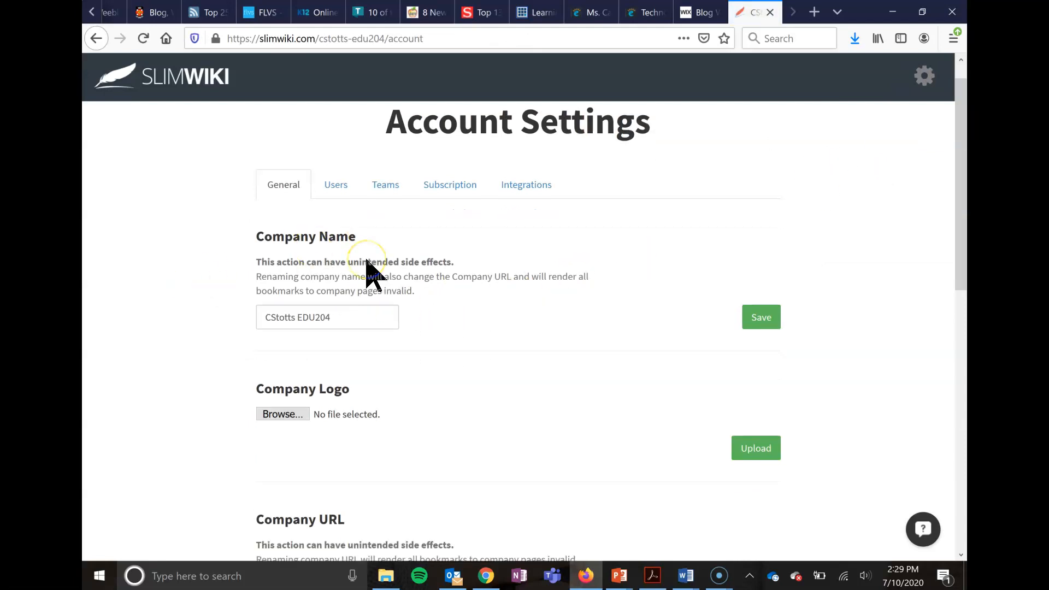
{"action": "scroll", "coordinate": [355, 210], "scroll_direction": "up", "scroll_amount": 1}
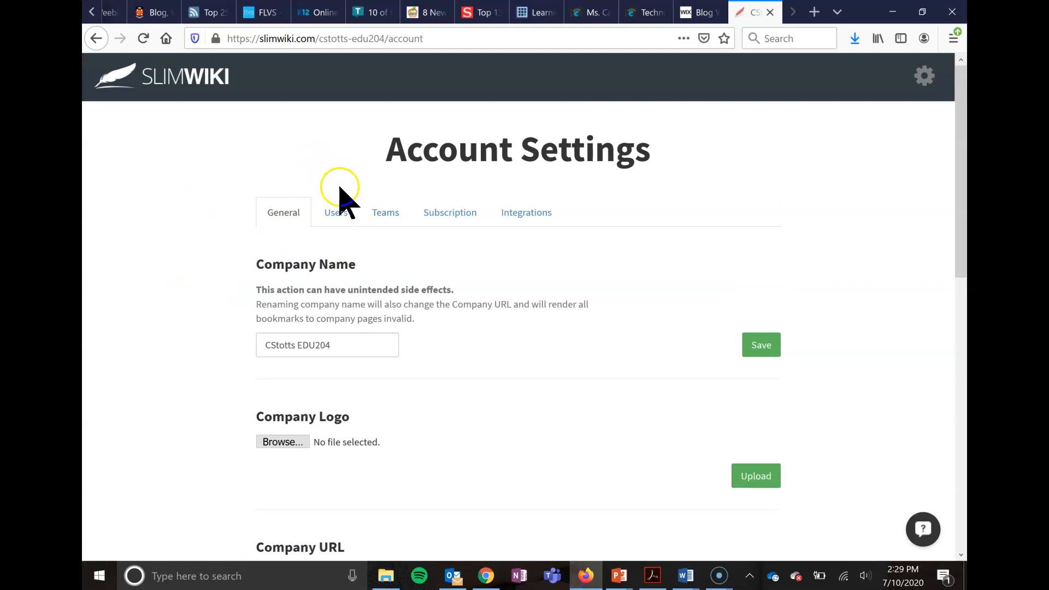
{"action": "left_click", "coordinate": [335, 213]}
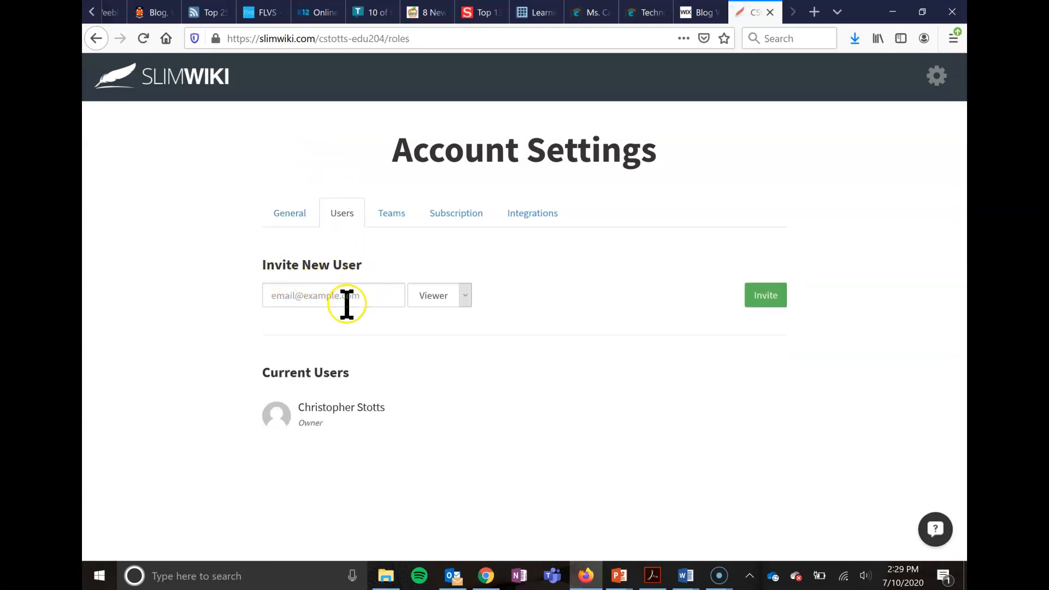
{"action": "left_click", "coordinate": [364, 296]}
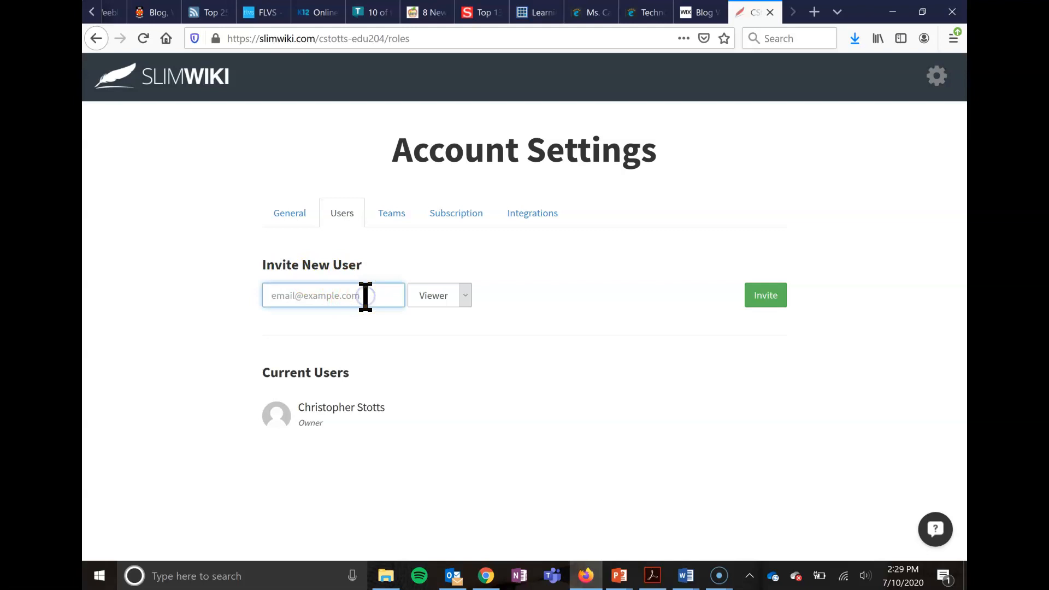
{"action": "type", "text": "c"}
{"action": "key", "text": "BackSpace"}
{"action": "key", "text": "BackSpace"}
{"action": "key", "text": "BackSpace"}
{"action": "key", "text": "BackSpace"}
{"action": "key", "text": "BackSpace"}
{"action": "key", "text": "BackSpace"}
{"action": "key", "text": "BackSpace"}
{"action": "key", "text": "BackSpace"}
{"action": "key", "text": "BackSpace"}
{"action": "key", "text": "BackSpace"}
{"action": "key", "text": "BackSpace"}
{"action": "key", "text": "BackSpace"}
{"action": "key", "text": "BackSpace"}
{"action": "key", "text": "BackSpace"}
{"action": "key", "text": "BackSpace"}
{"action": "key", "text": "BackSpace"}
- Invite a new user with the Editor role by entering the collaborator's e-mail address, and dismiss the notice about the sent invite
{"action": "left_click", "coordinate": [464, 301]}
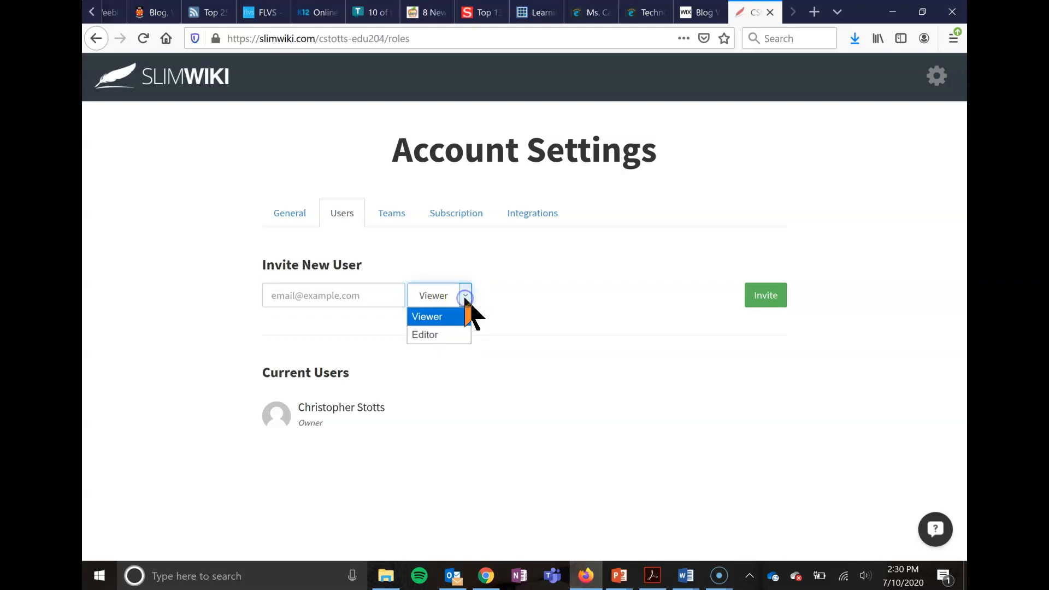
{"action": "left_click", "coordinate": [449, 335]}
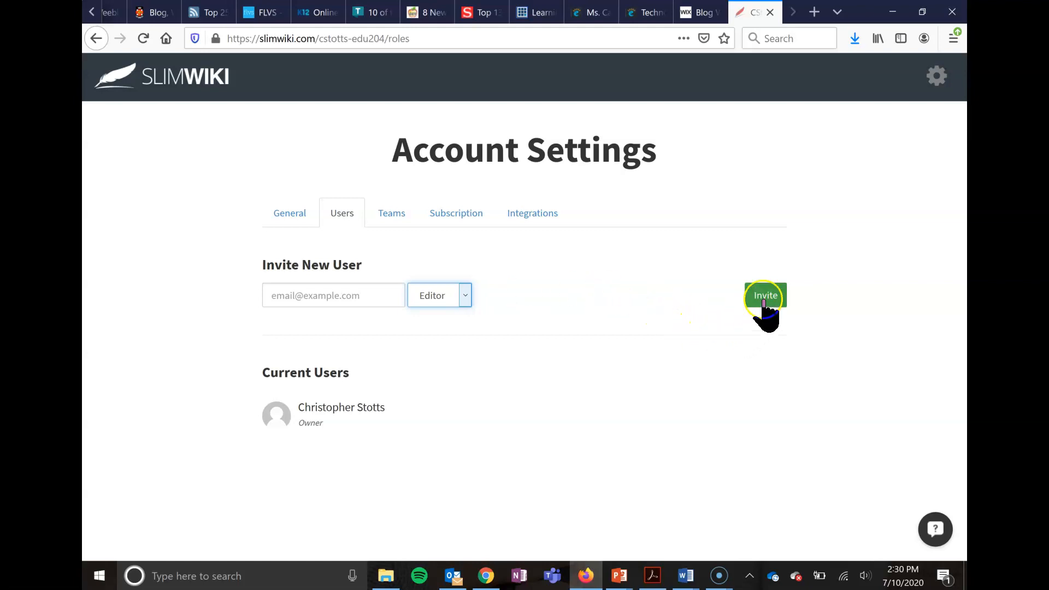
{"action": "left_click", "coordinate": [368, 298]}
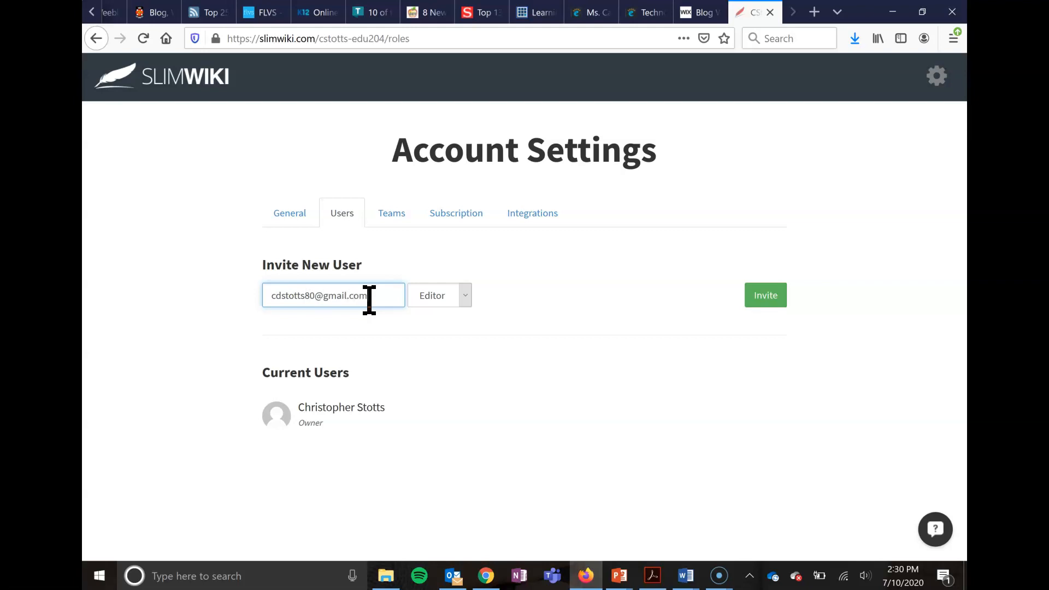
{"action": "left_click", "coordinate": [766, 301]}
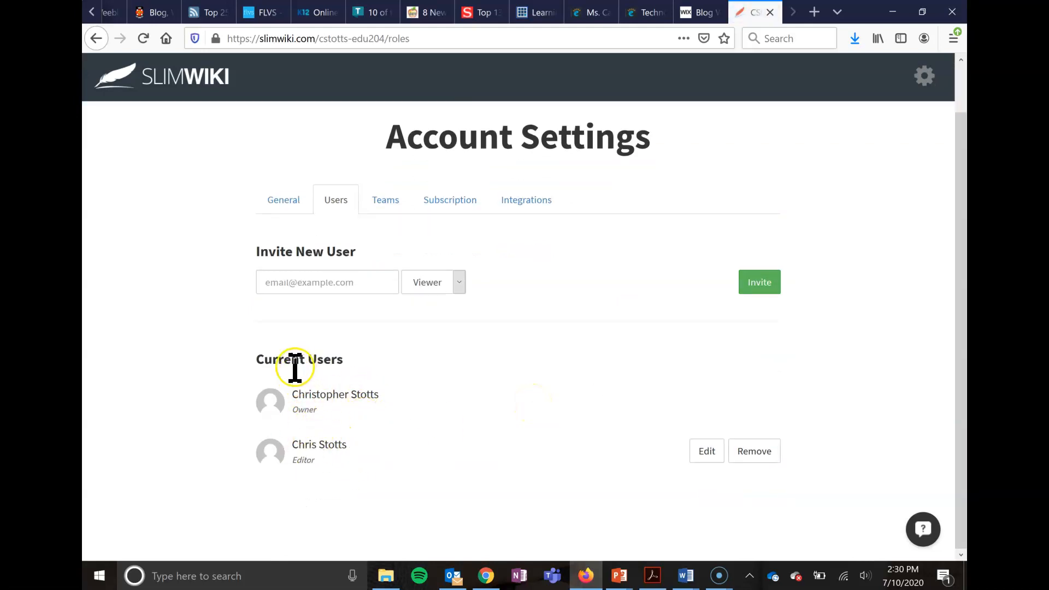
{"action": "scroll", "coordinate": [668, 223], "scroll_direction": "up", "scroll_amount": 2}
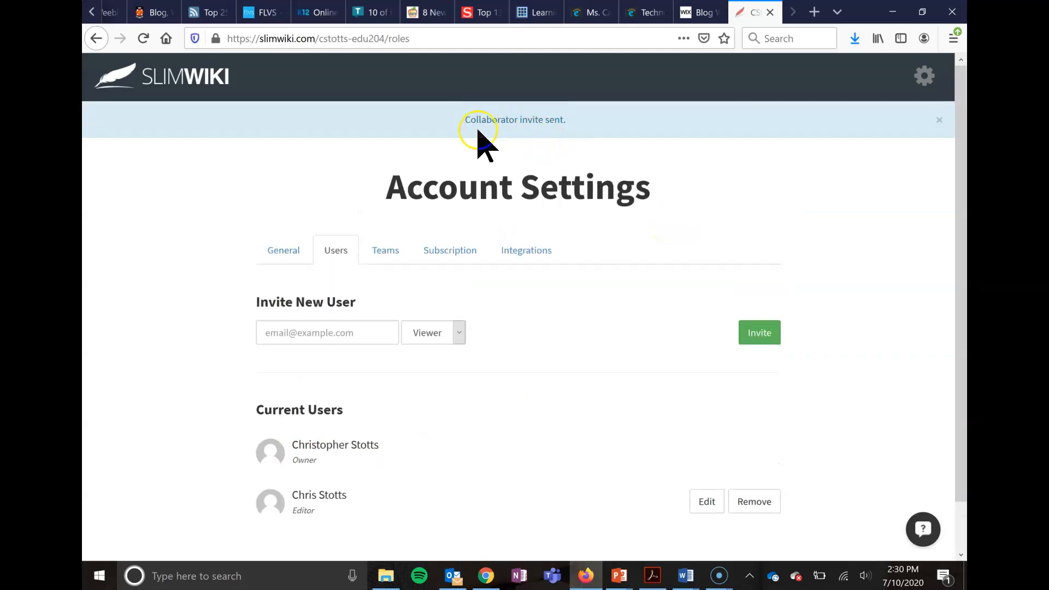
{"action": "left_click", "coordinate": [938, 121]}
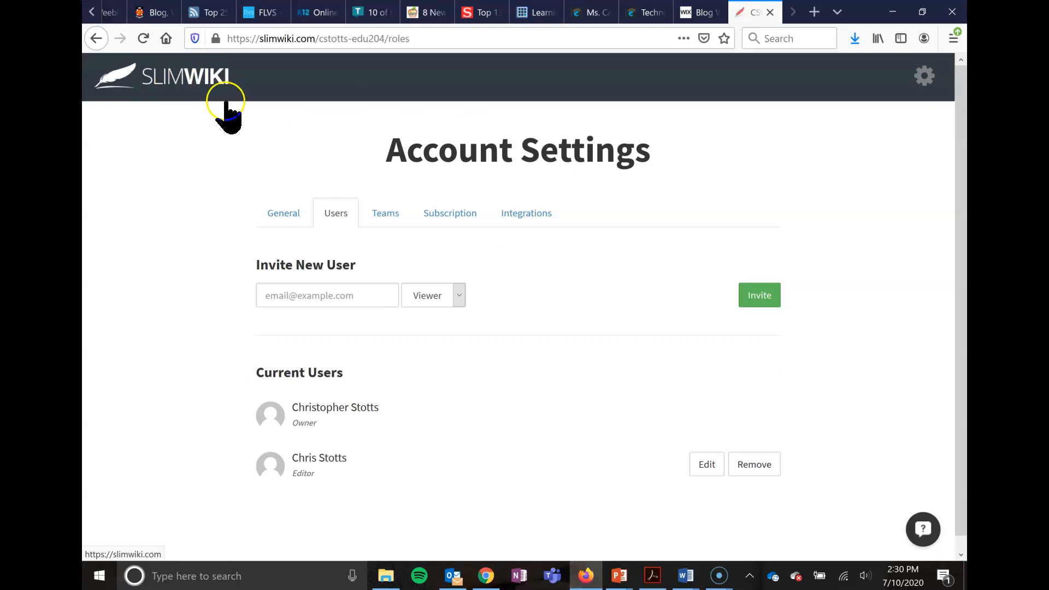
- Return to the wiki's home page and look over the Welcome page
{"action": "left_click", "coordinate": [201, 79]}
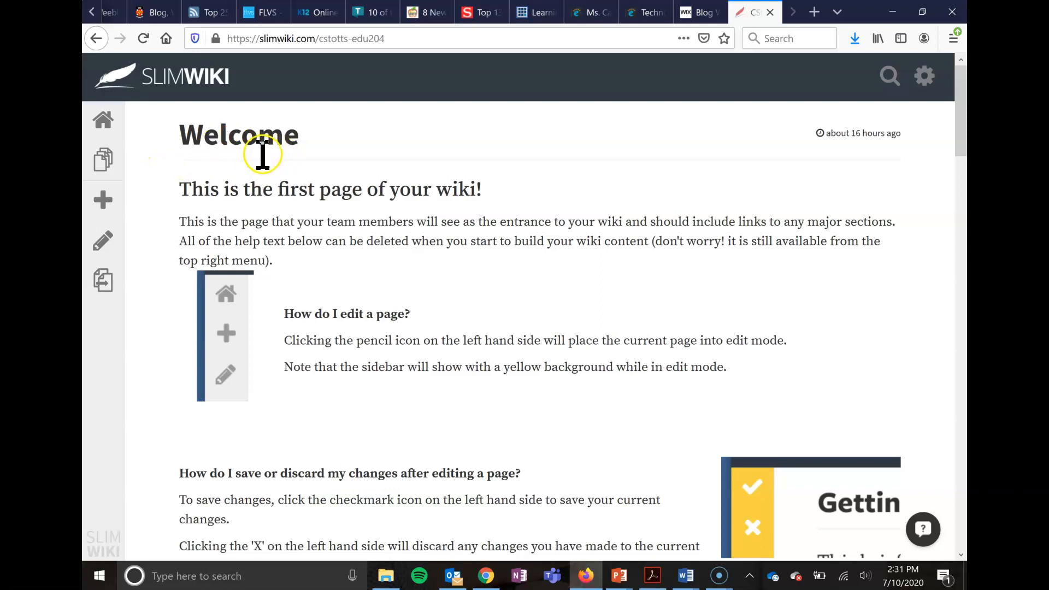
{"action": "scroll", "coordinate": [424, 317], "scroll_direction": "down", "scroll_amount": 1}
{"action": "scroll", "coordinate": [424, 317], "scroll_direction": "up", "scroll_amount": 1}
- Open the Chemistry Project Group 1 page from the list of all wiki pages
{"action": "left_click", "coordinate": [105, 164]}
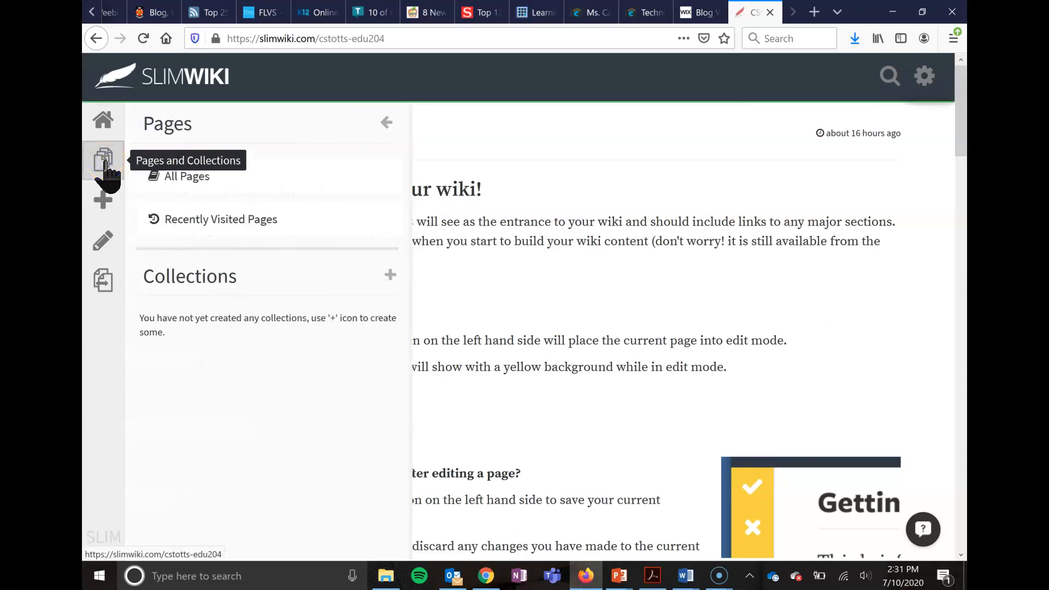
{"action": "left_click", "coordinate": [195, 178]}
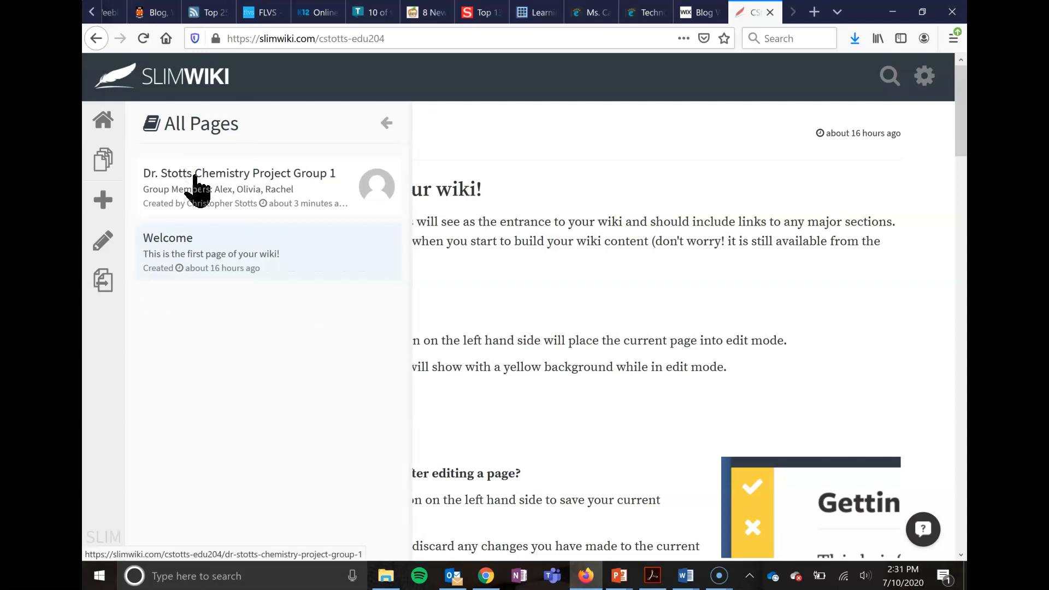
{"action": "left_click", "coordinate": [239, 189]}
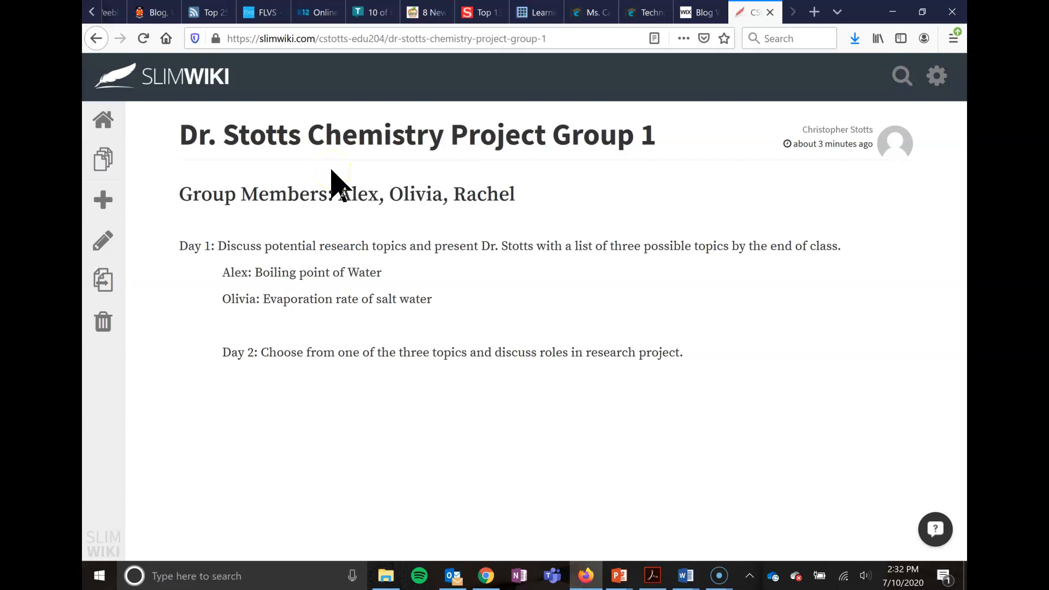
- Create a new wiki page titled "How to make a peanut butter sandwich!"
{"action": "left_click", "coordinate": [101, 202]}
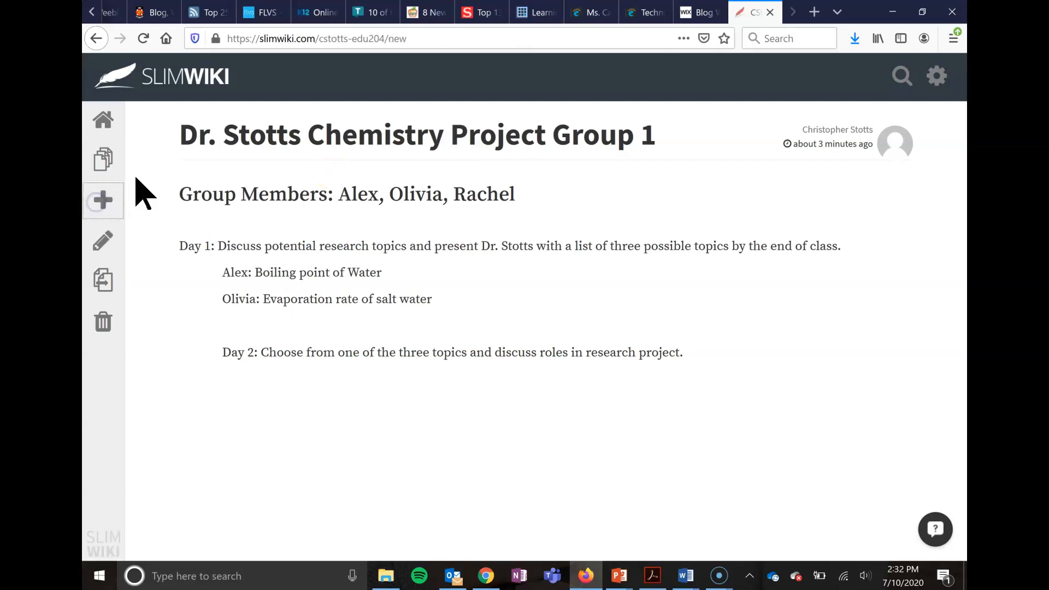
{"action": "left_click", "coordinate": [306, 143]}
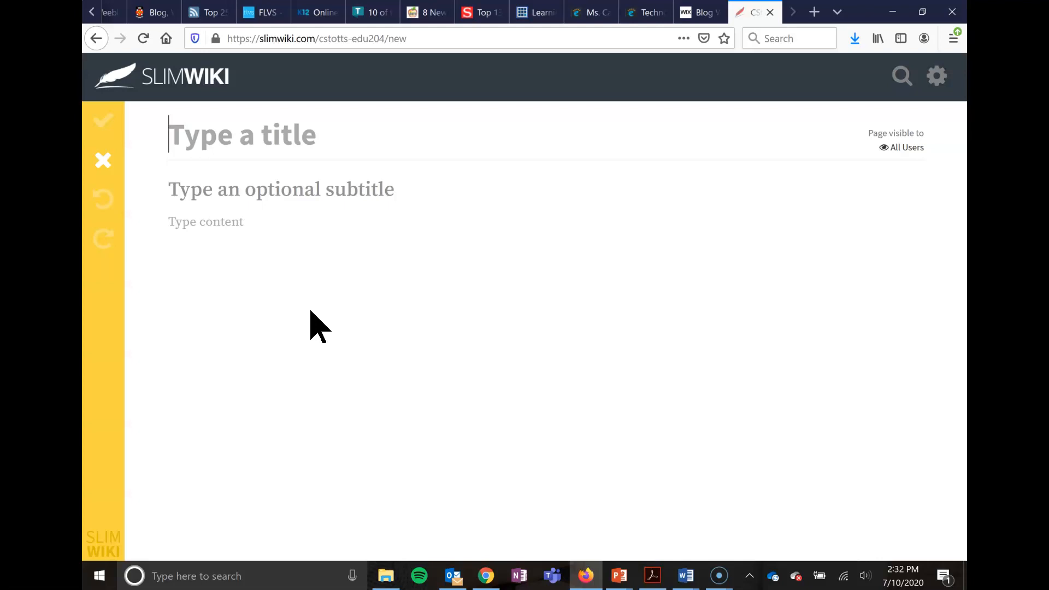
{"action": "type", "text": "How to a"}
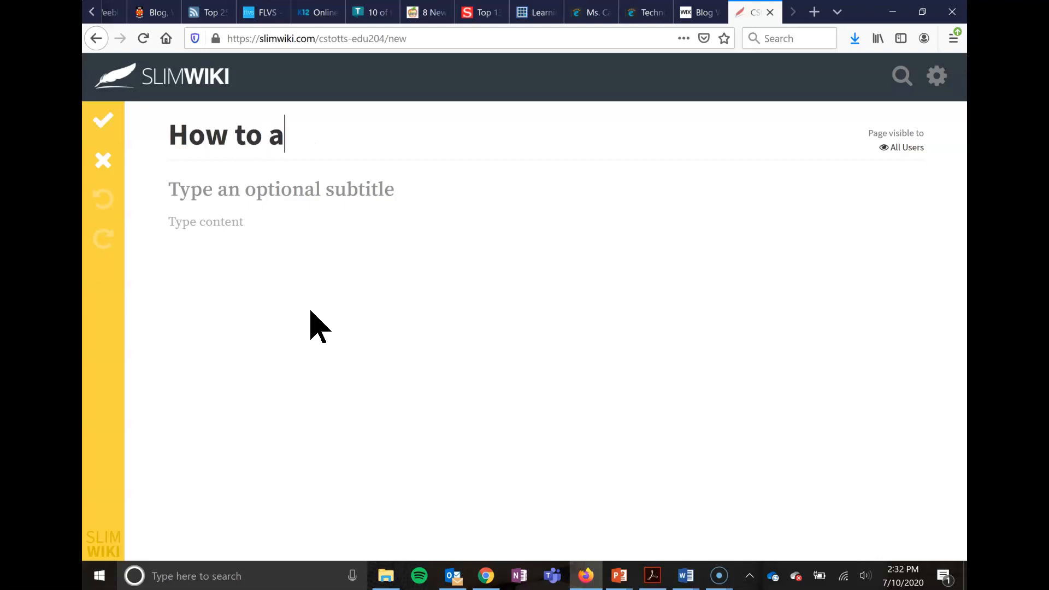
{"action": "key", "text": "BackSpace"}
{"action": "type", "text": "make a peanut"}
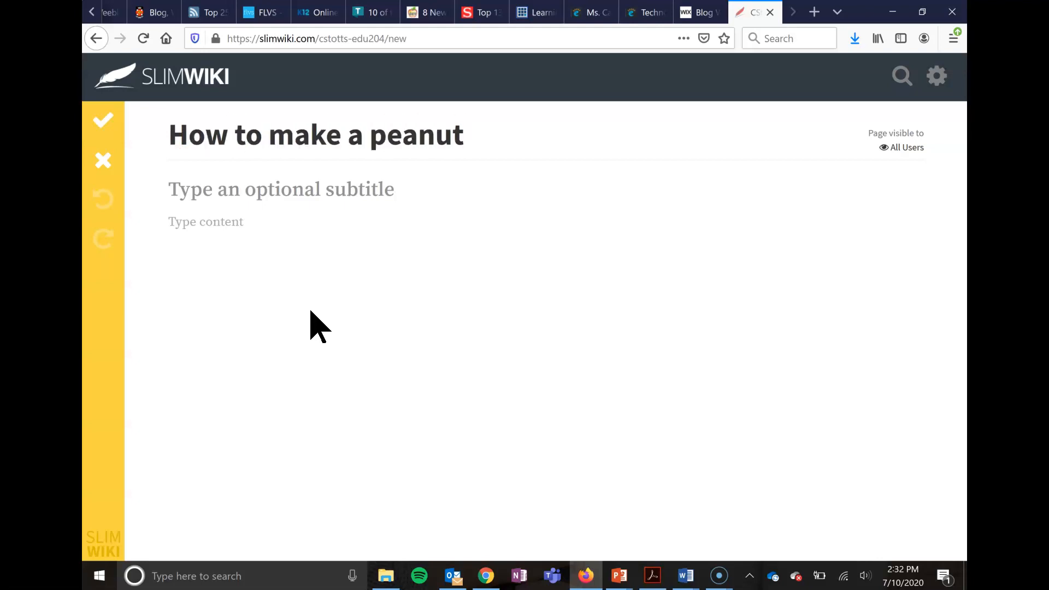
{"action": "type", "text": " butter sandwich"}
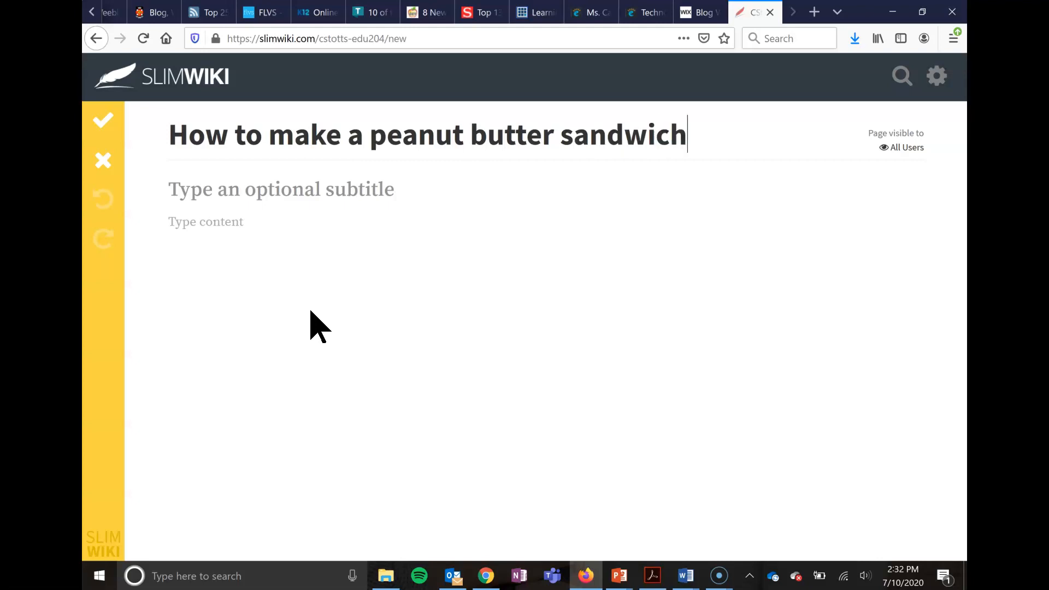
{"action": "type", "text": "!"}
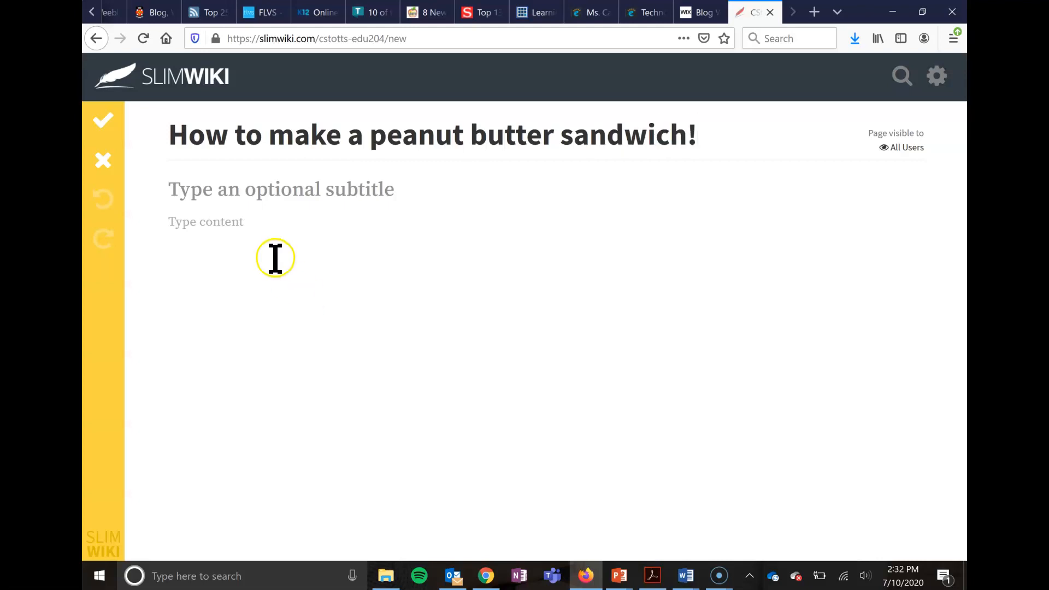
- Leave the subtitle empty and enter "Step 1: adlalksdjf;laksd" as the new page's content
{"action": "left_click", "coordinate": [273, 197]}
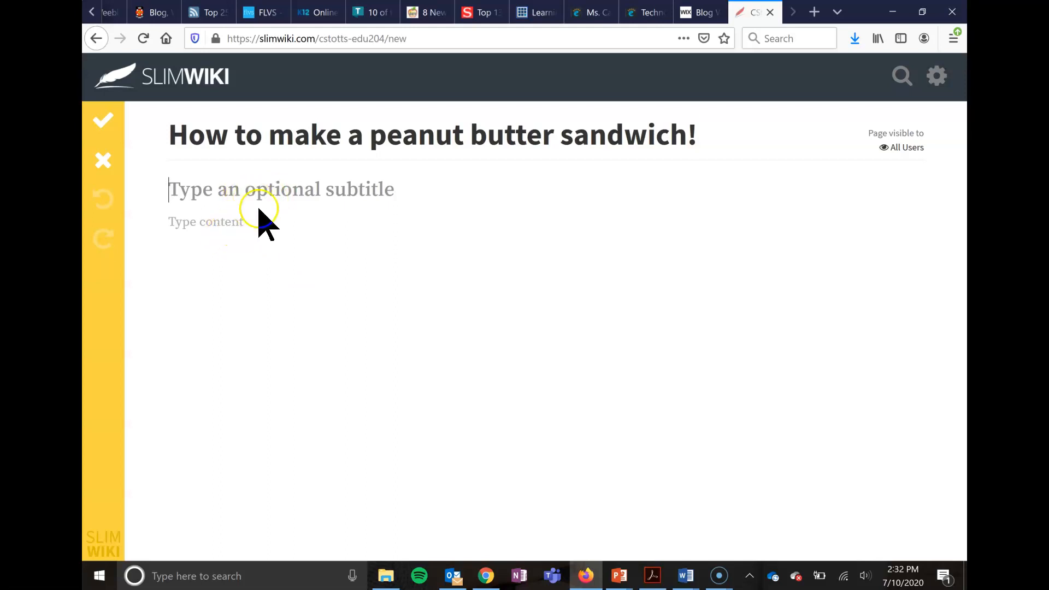
{"action": "left_click", "coordinate": [214, 221]}
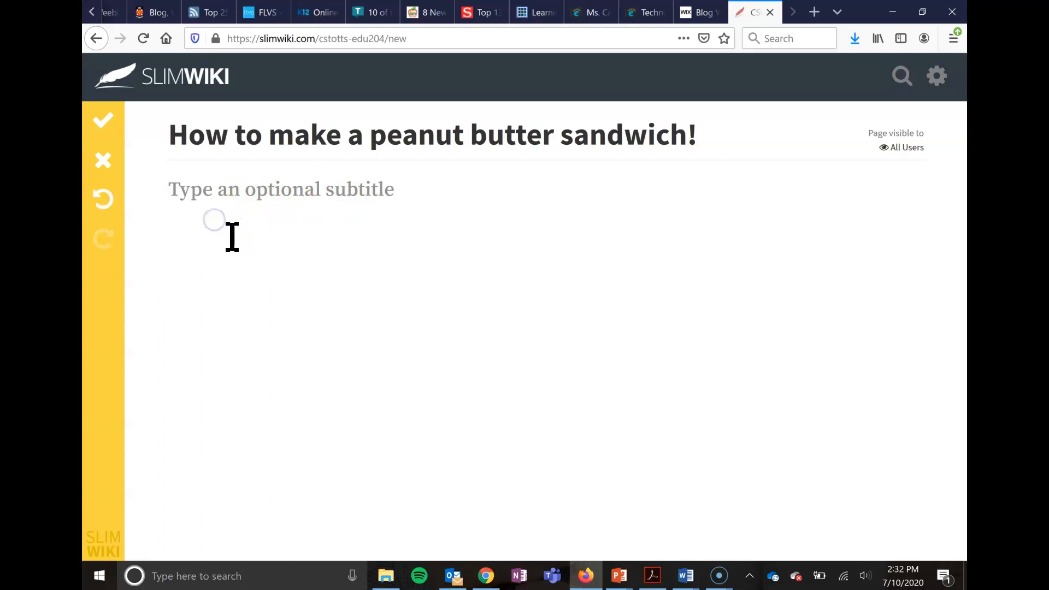
{"action": "type", "text": "Step 1: adlalksdjf;laksd"}
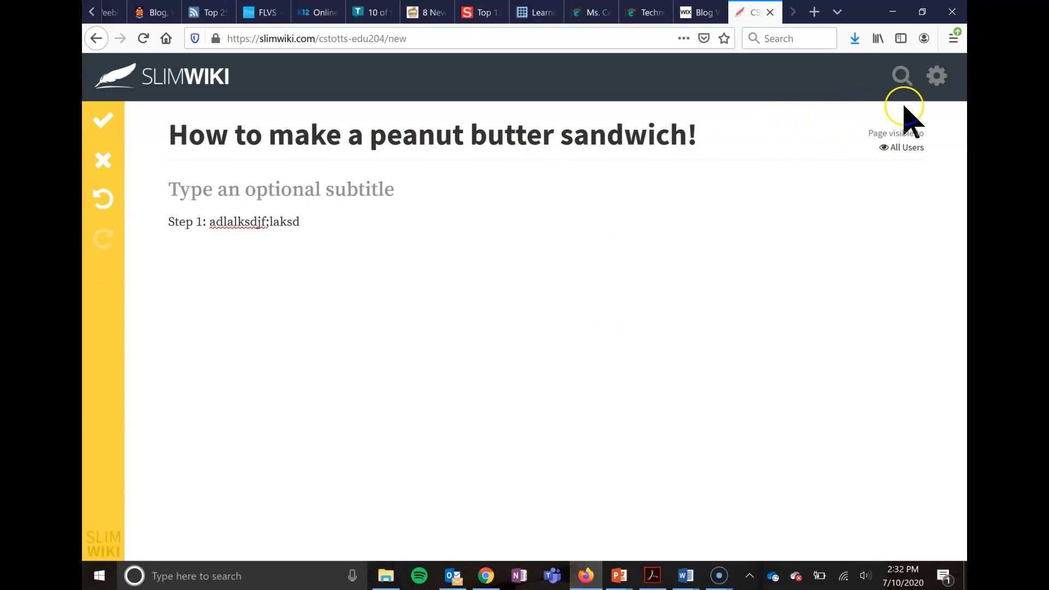
{"action": "left_click", "coordinate": [937, 82]}
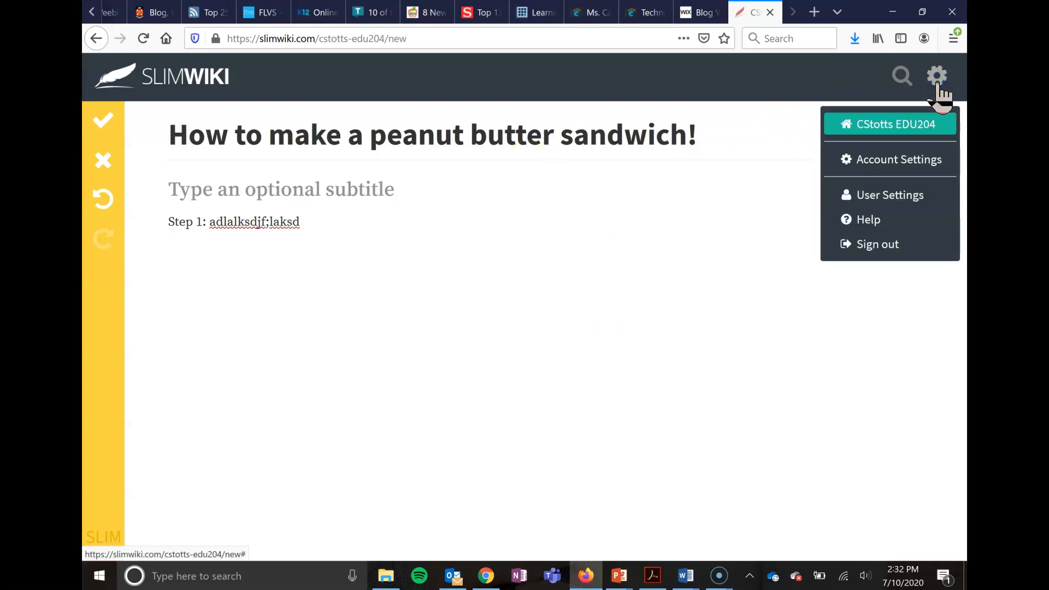
{"action": "left_click", "coordinate": [877, 164]}
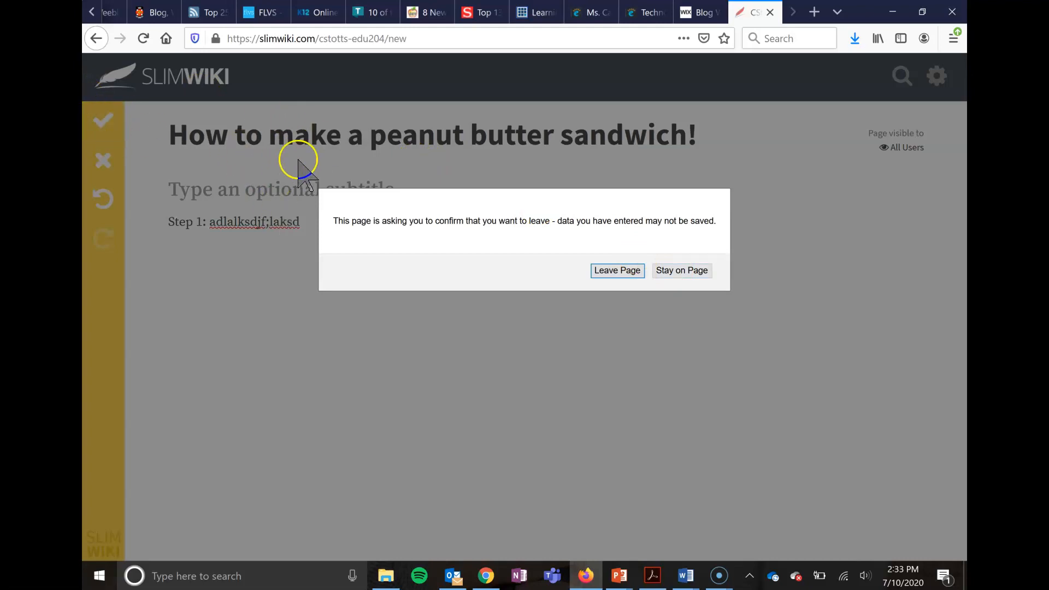
{"action": "left_click", "coordinate": [683, 271]}
- Save the peanut butter sandwich page and check the list of all wiki pages for it
{"action": "left_click", "coordinate": [97, 121]}
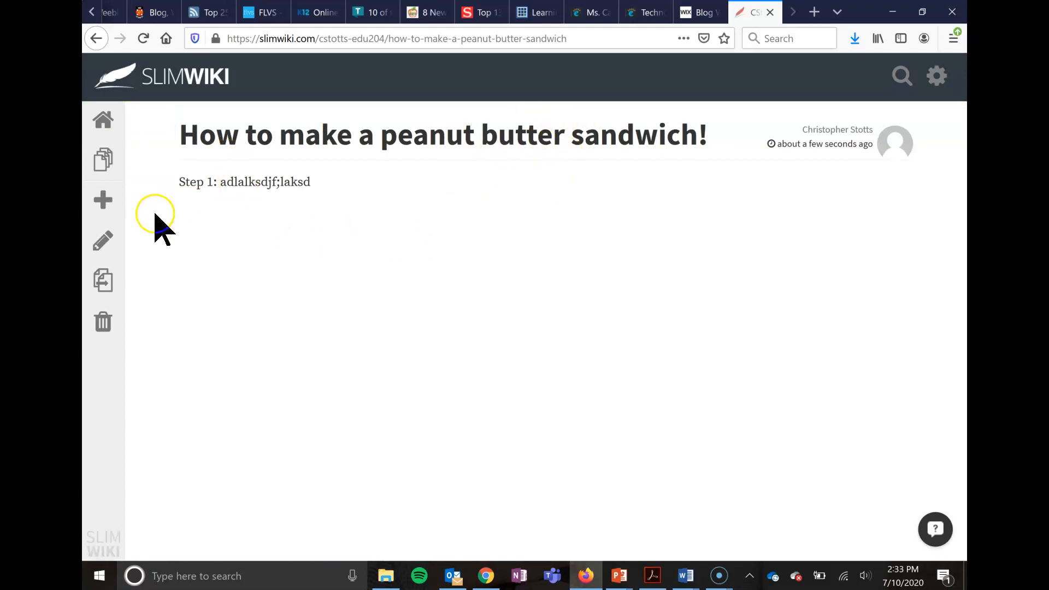
{"action": "left_click", "coordinate": [104, 158]}
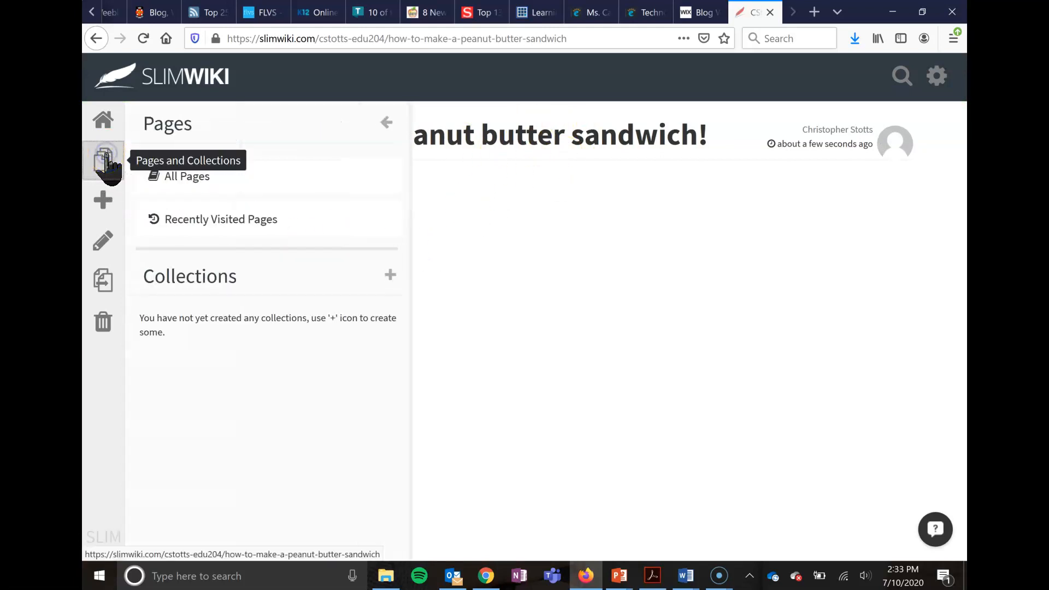
{"action": "left_click", "coordinate": [169, 176]}
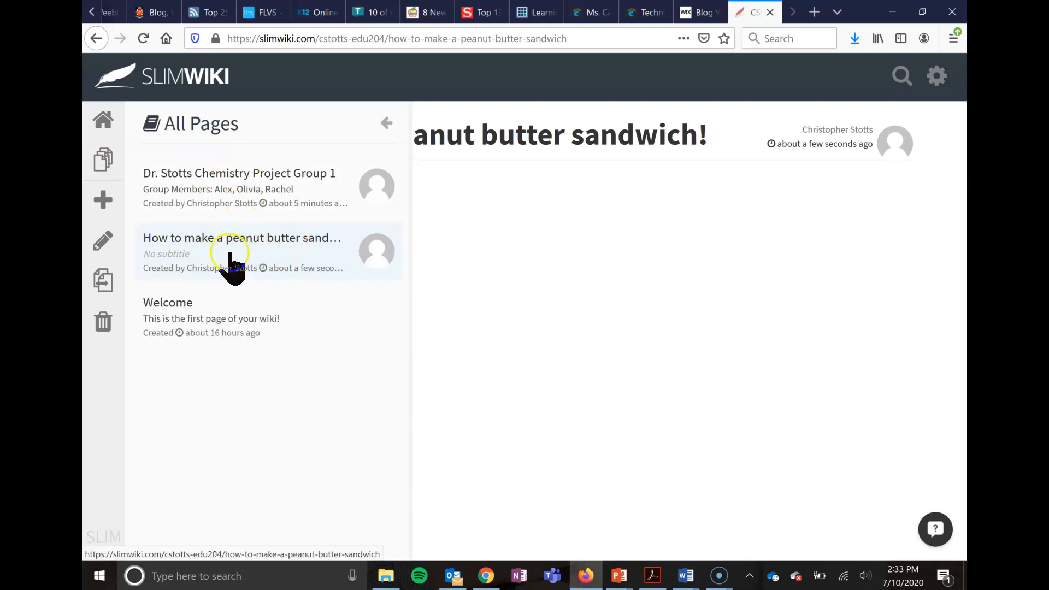
{"action": "left_click", "coordinate": [541, 288]}
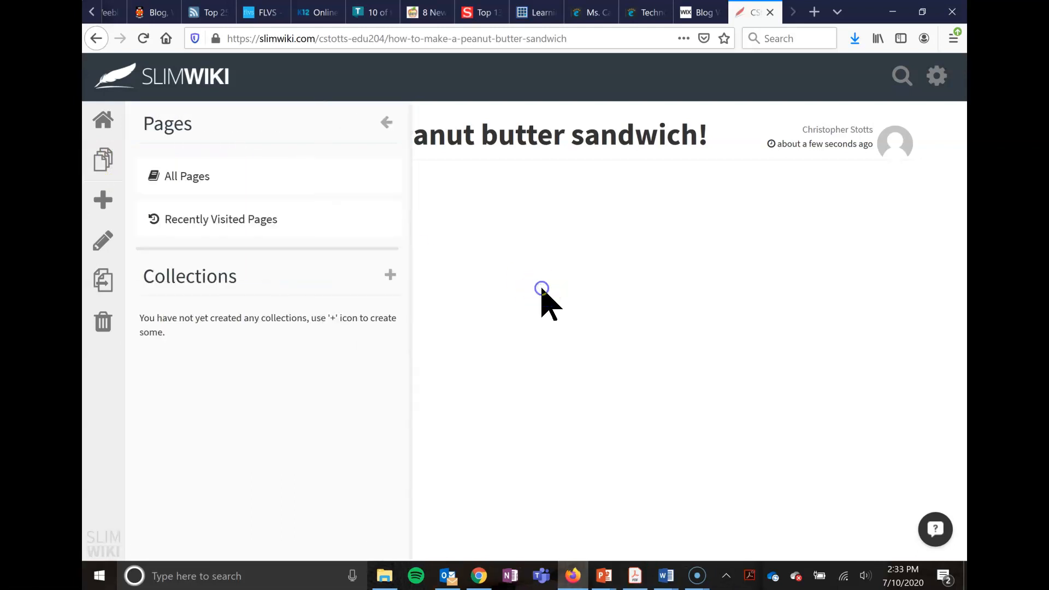
{"action": "left_click", "coordinate": [541, 288]}
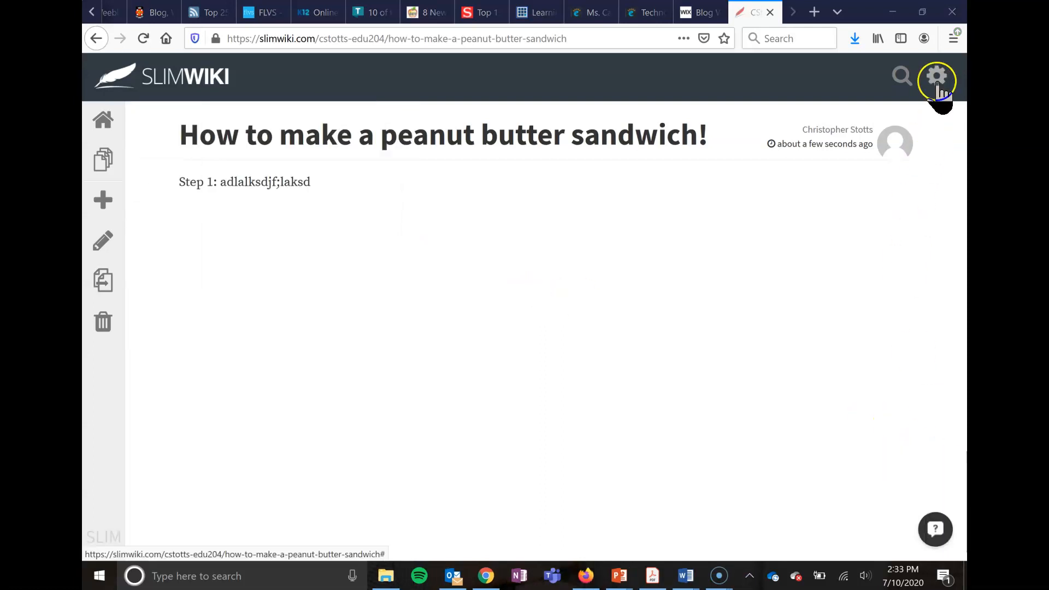
- Open the wiki's account settings and go to the user management section
{"action": "left_click", "coordinate": [938, 85]}
{"action": "left_click", "coordinate": [874, 164]}
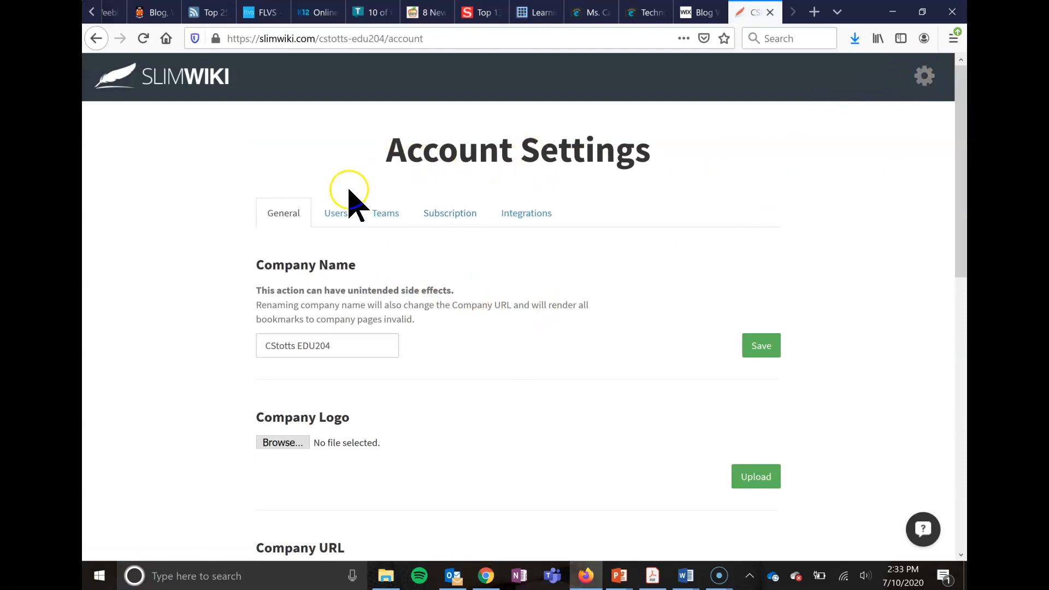
{"action": "left_click", "coordinate": [335, 212]}
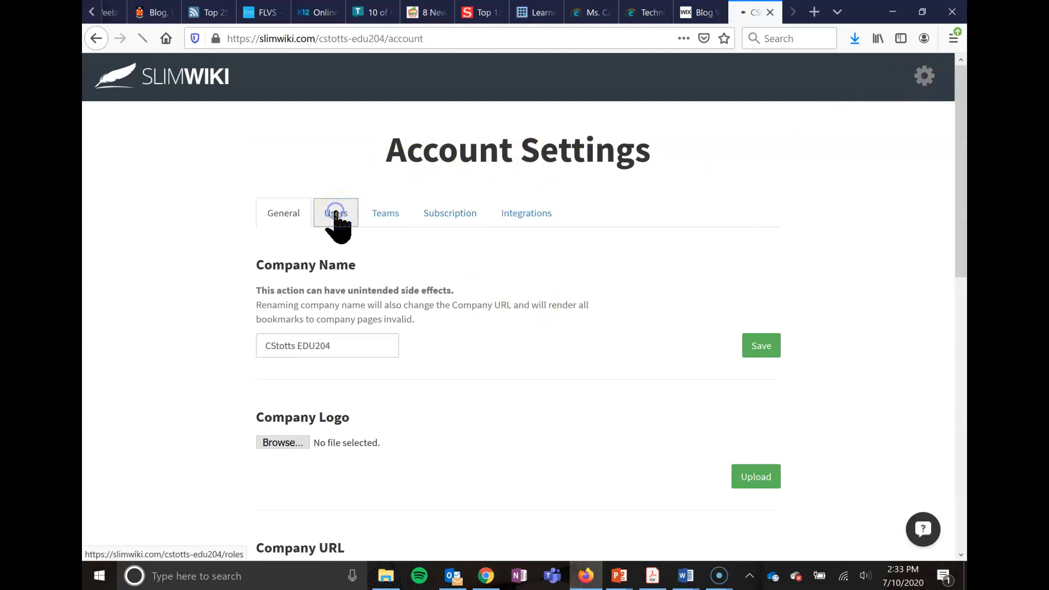
- Fill in a new user invite with the collaborator's e-mail address and the Editor role, without sending it
{"action": "left_click", "coordinate": [329, 297]}
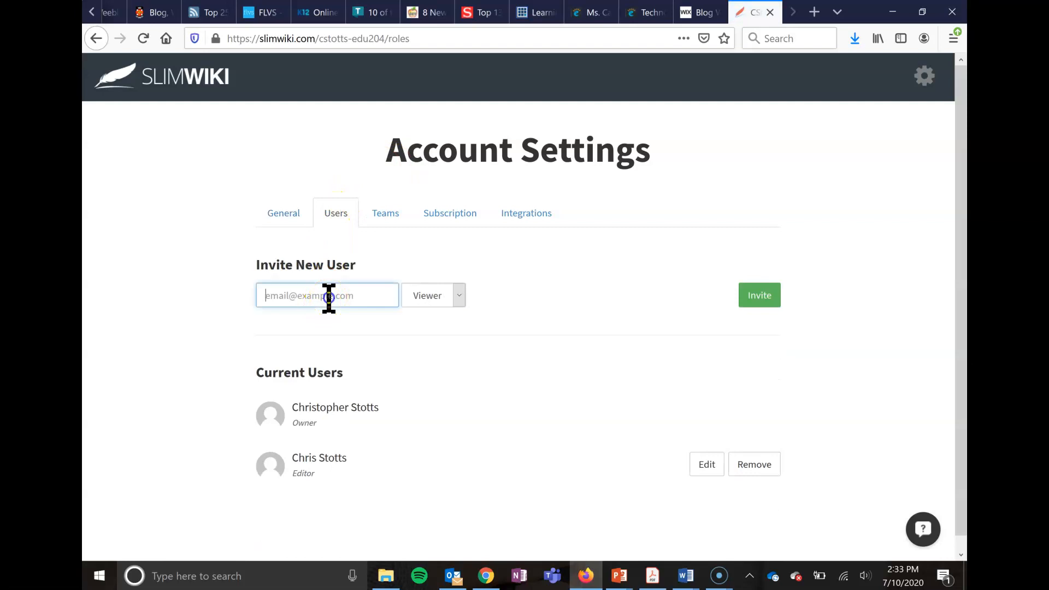
{"action": "type", "text": "cs"}
{"action": "key", "text": "BackSpace"}
{"action": "left_click", "coordinate": [335, 294]}
{"action": "left_click", "coordinate": [458, 295]}
{"action": "left_click", "coordinate": [432, 336]}
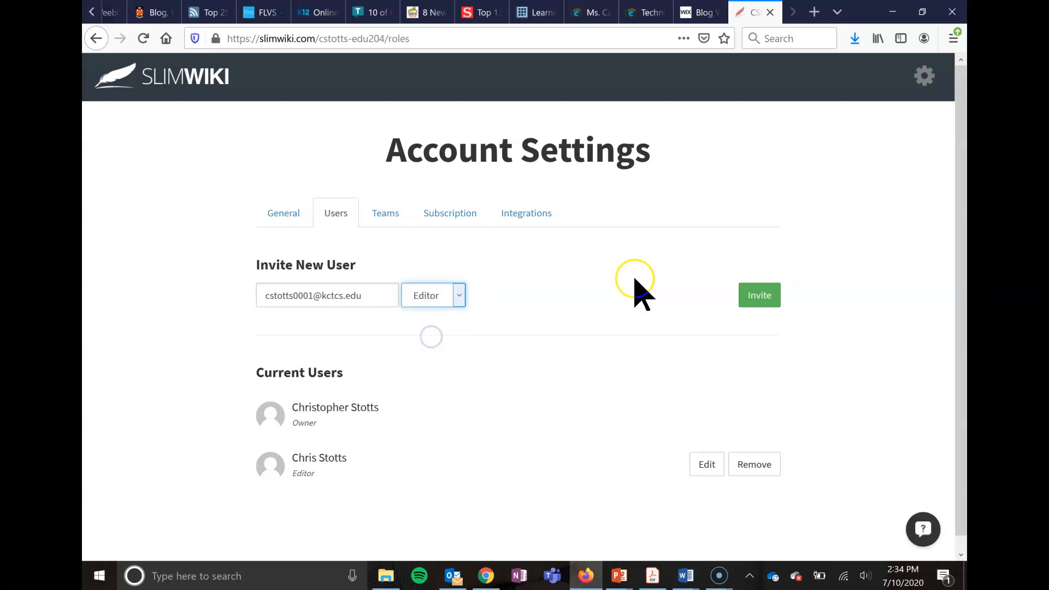
{"action": "left_click", "coordinate": [689, 193]}
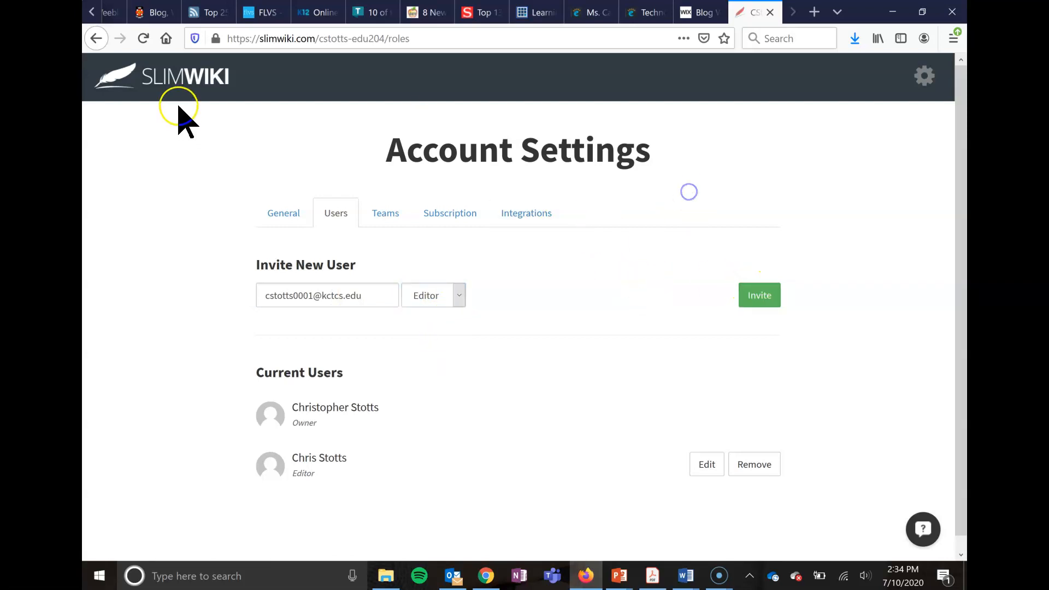
- Go back to the wiki's home page and review the Welcome page's help on editing, saving and linking pages
{"action": "left_click", "coordinate": [210, 85]}
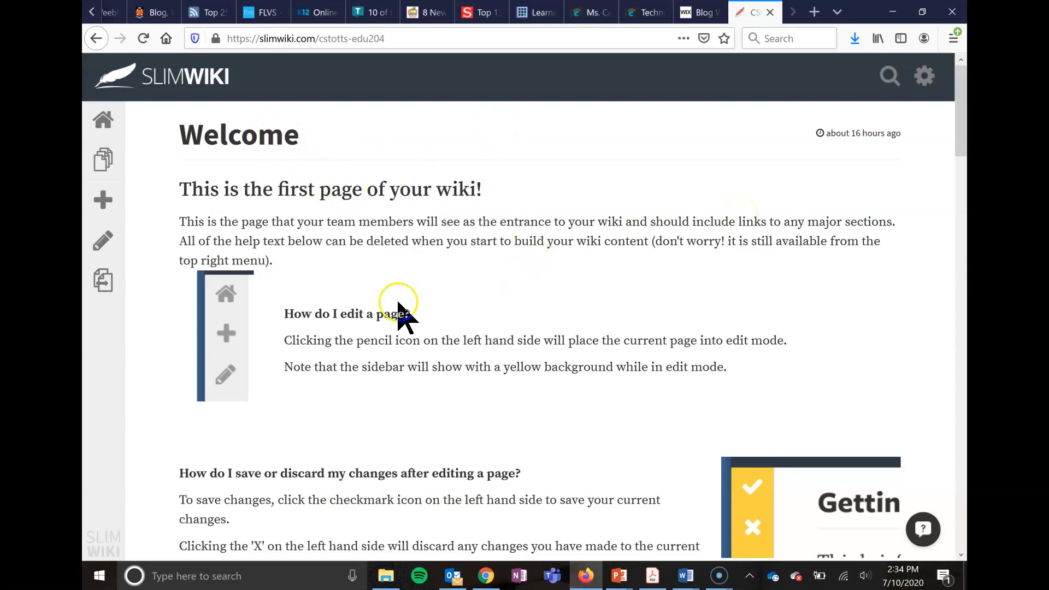
{"action": "scroll", "coordinate": [399, 300], "scroll_direction": "down", "scroll_amount": 3}
{"action": "scroll", "coordinate": [424, 411], "scroll_direction": "down", "scroll_amount": 10}
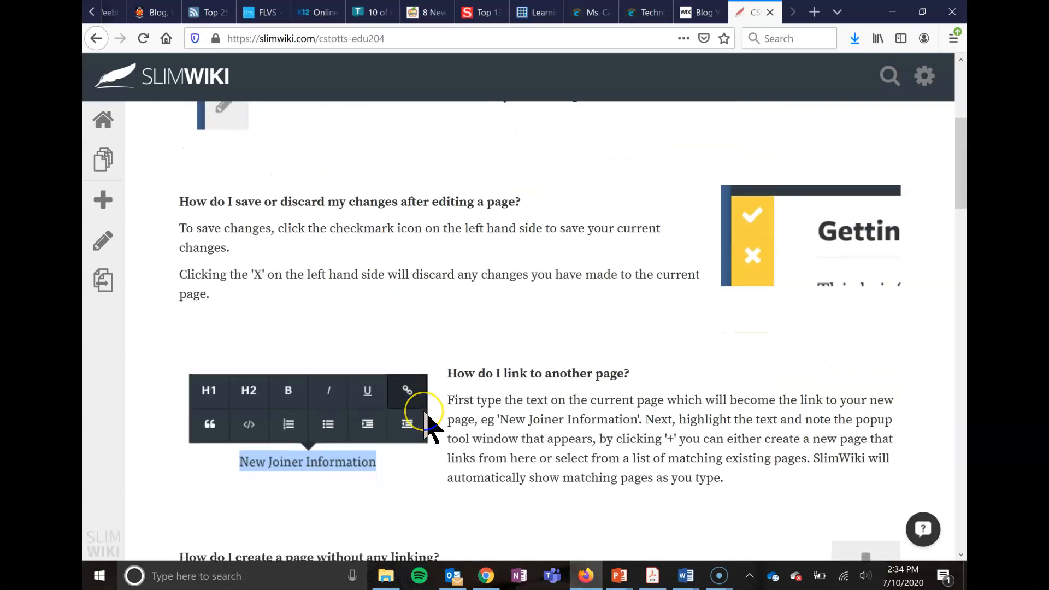
{"action": "scroll", "coordinate": [424, 411], "scroll_direction": "up", "scroll_amount": 13}
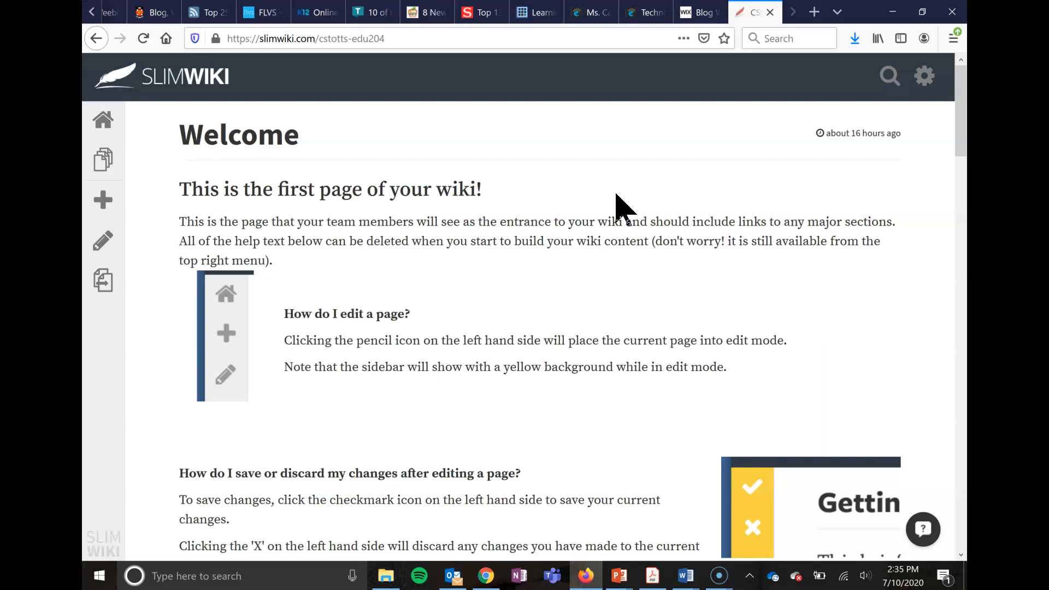
{"action": "left_click", "coordinate": [218, 403]}
{"action": "left_click", "coordinate": [547, 362]}
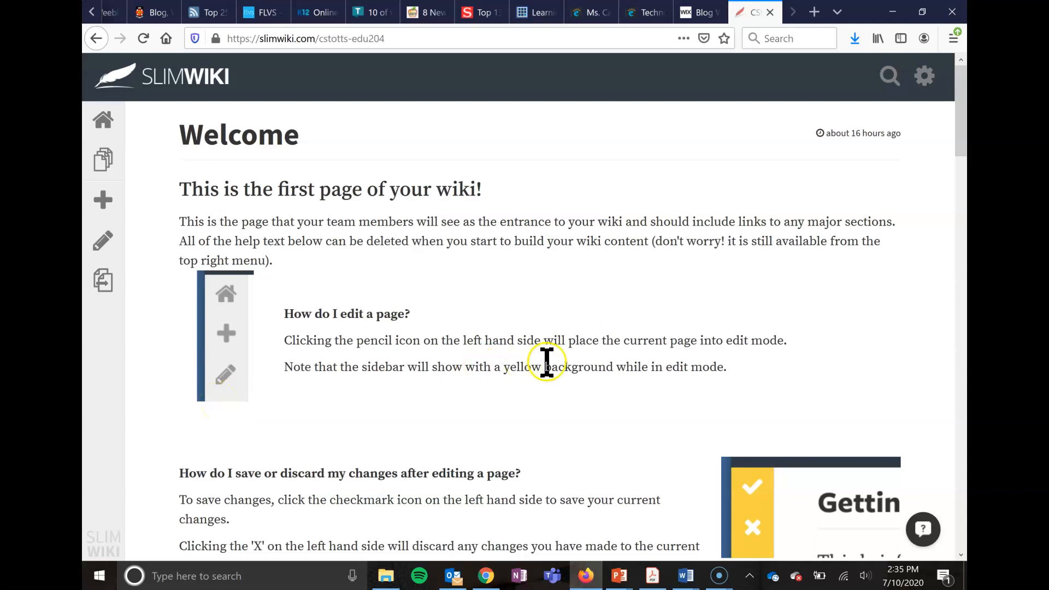